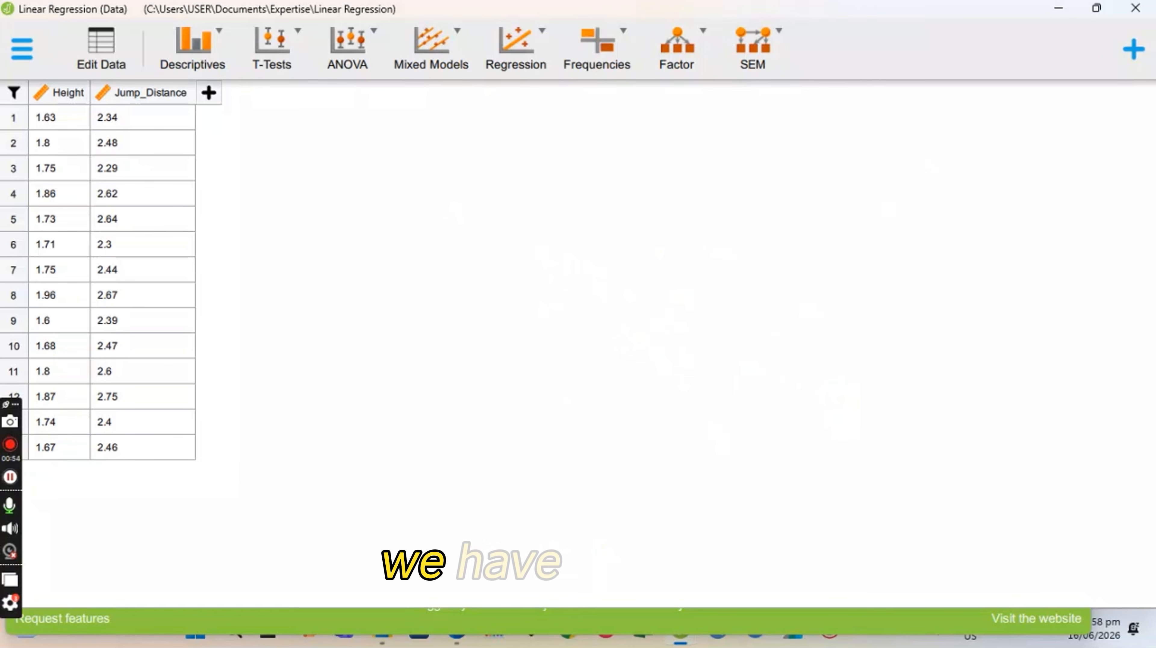
Read assumptions 1 and 2 in the assumptions PDF, and check the measurement levels of Height and Jump_Distance in the JASP data.
left_click(1051, 12)
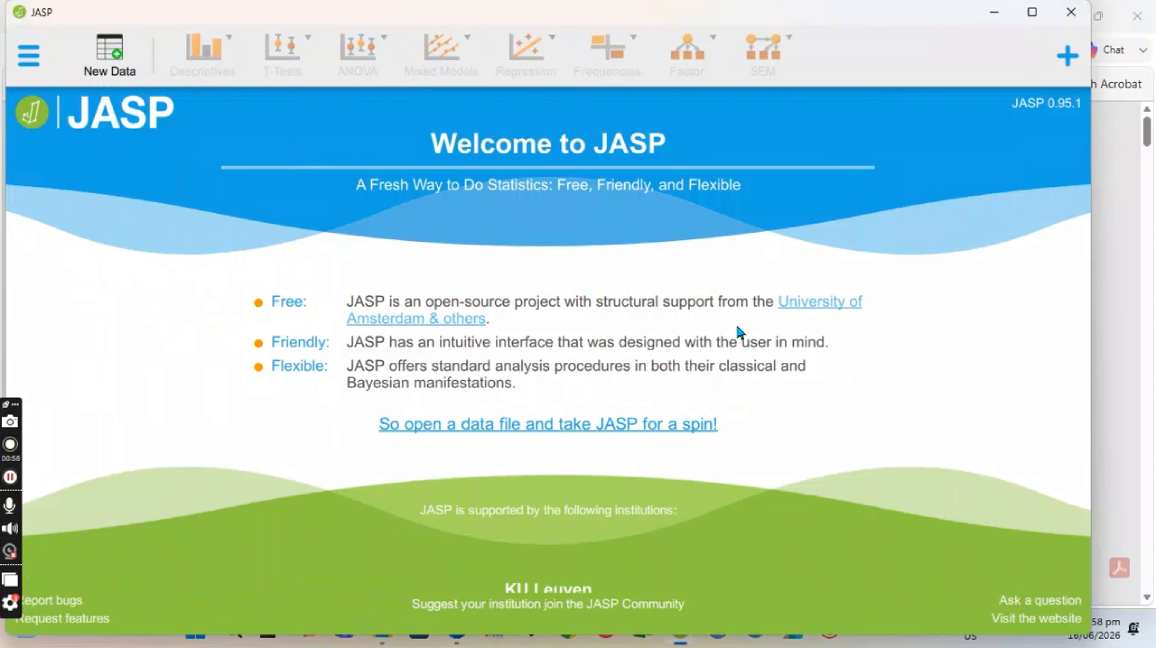
left_click(1003, 18)
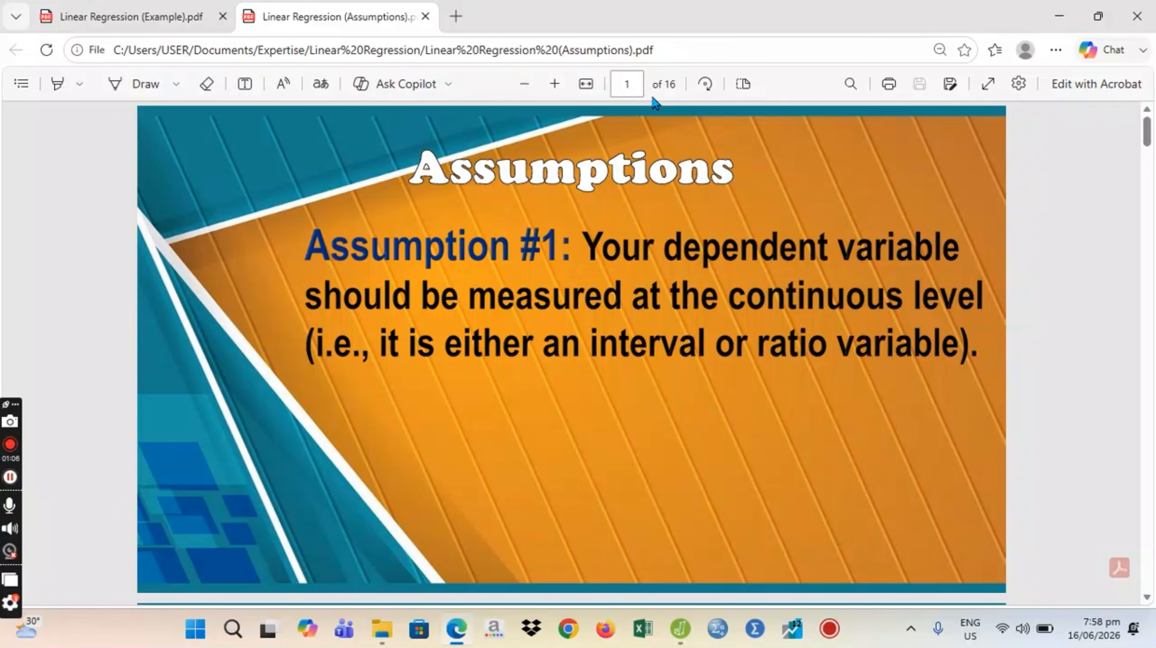
scroll(681, 132, "down", 5)
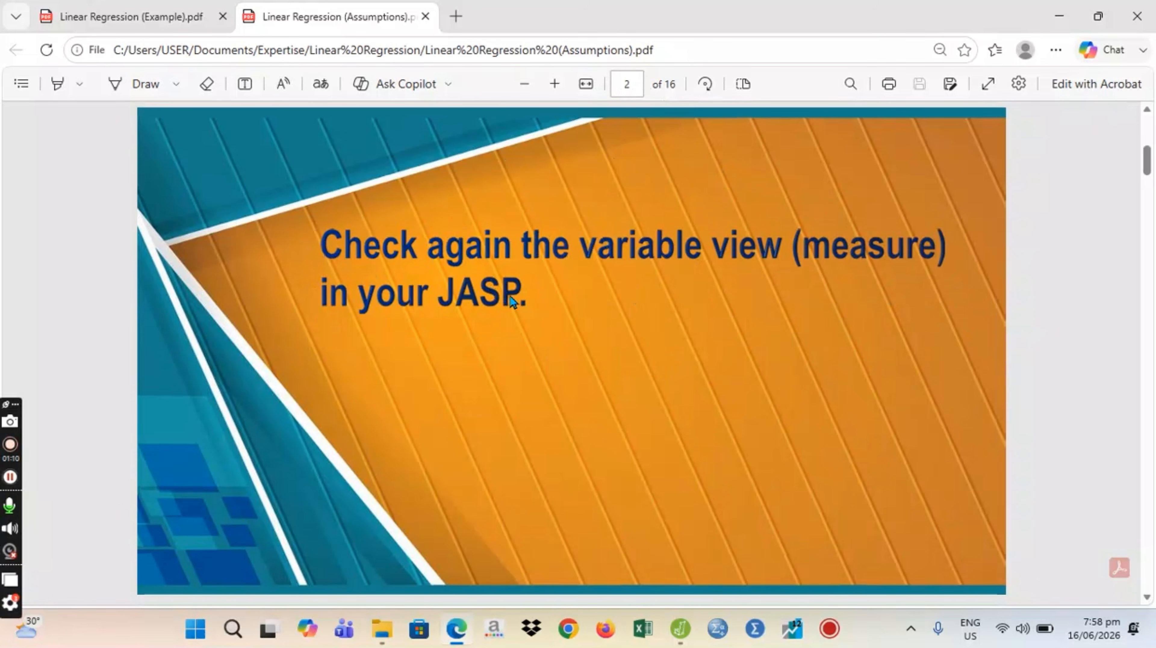
scroll(538, 302, "down", 5)
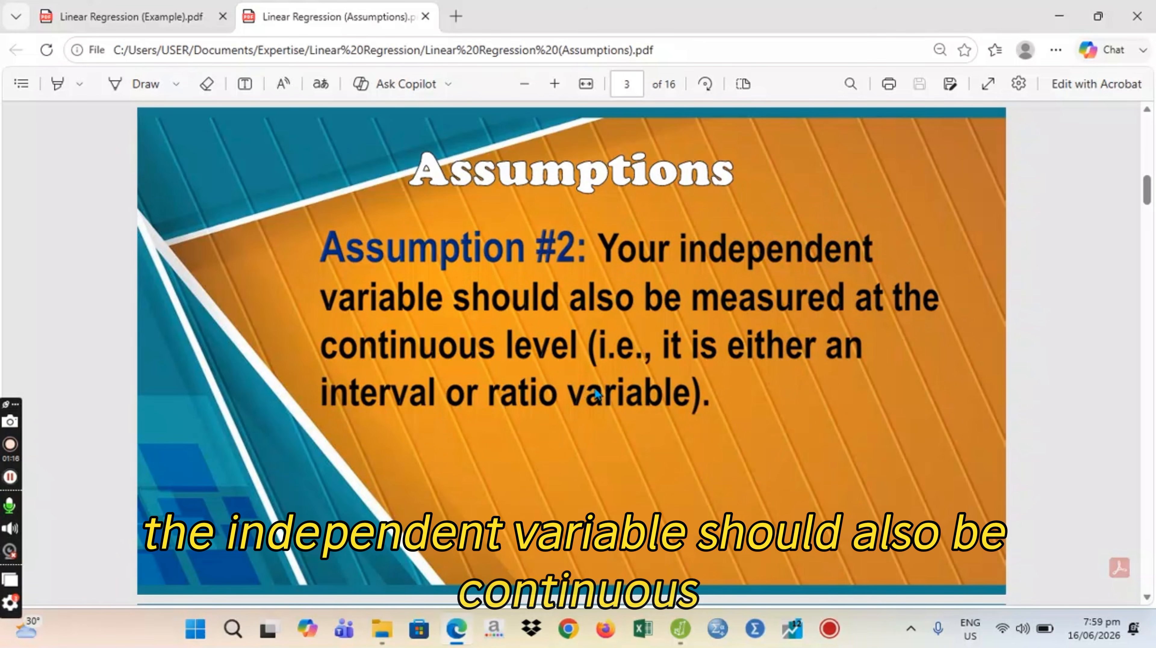
scroll(563, 357, "down", 5)
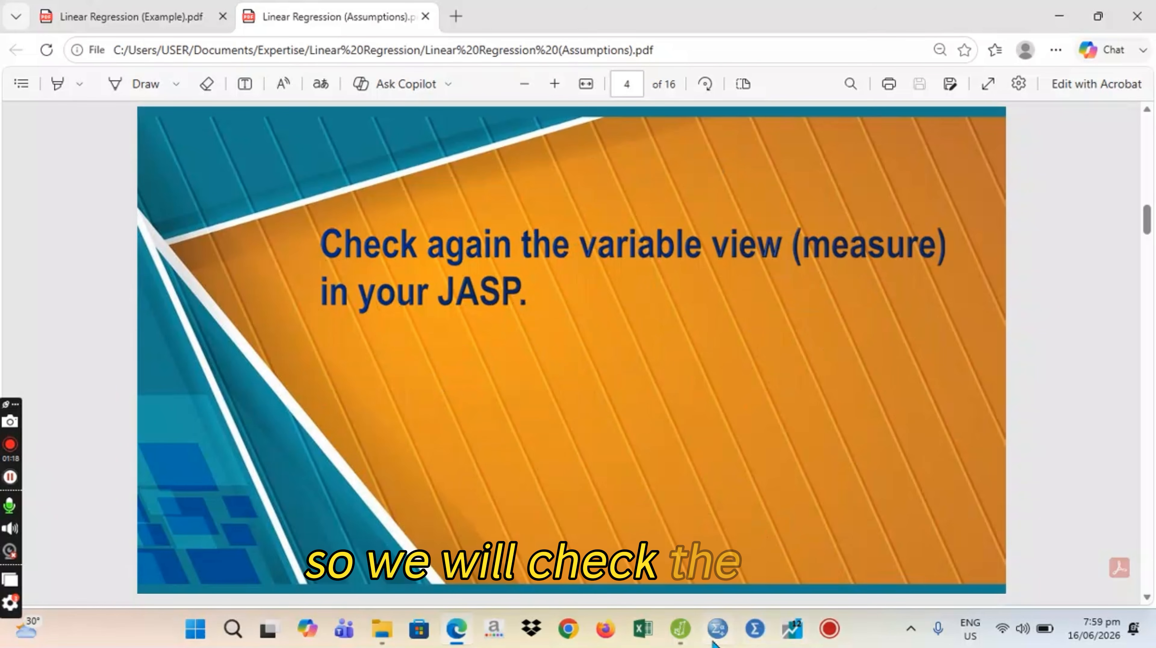
left_click(679, 629)
left_click(802, 544)
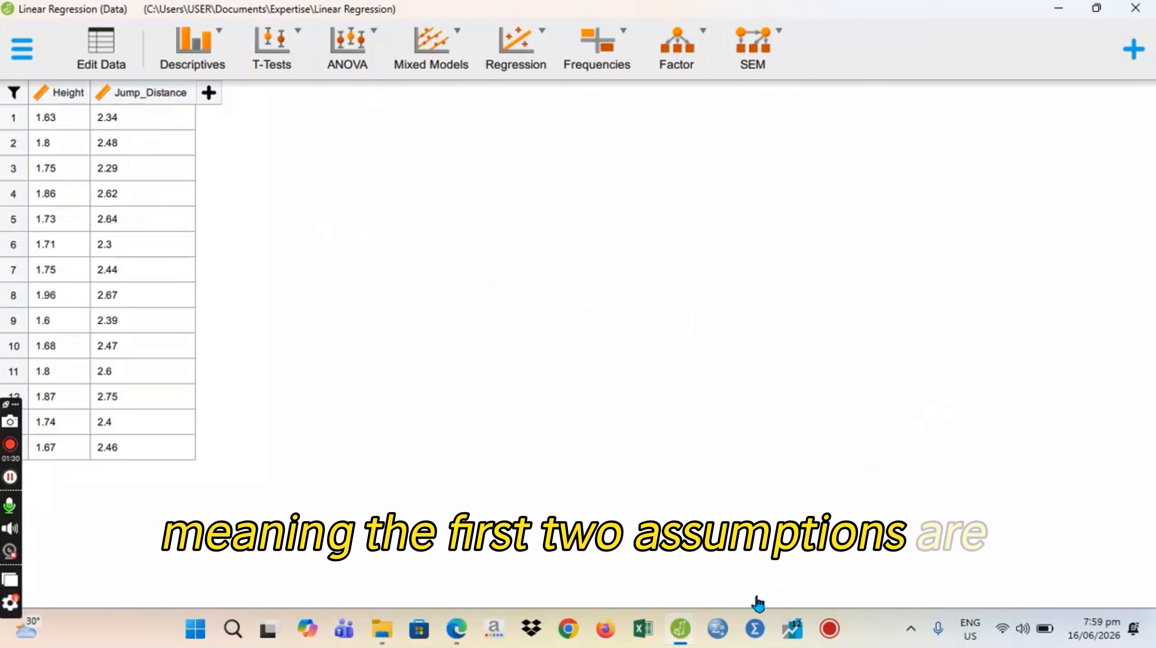
Switch back to the assumptions PDF in Edge and read assumption 3 with its linear relationship examples.
left_click(466, 636)
key("Right")
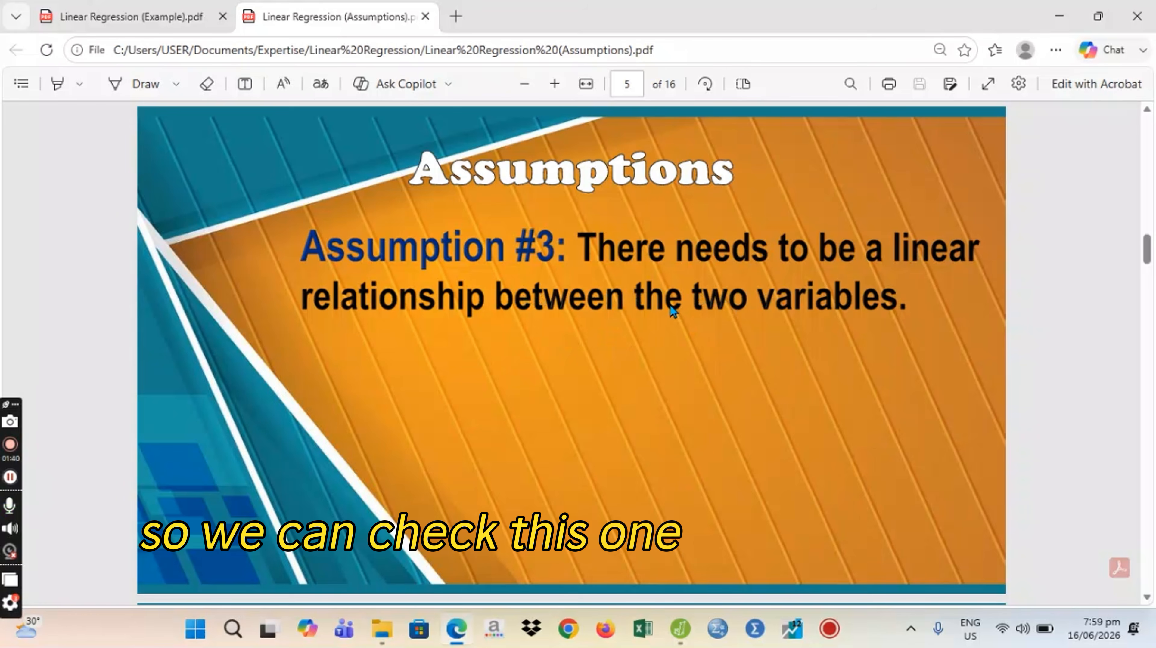
key("Right")
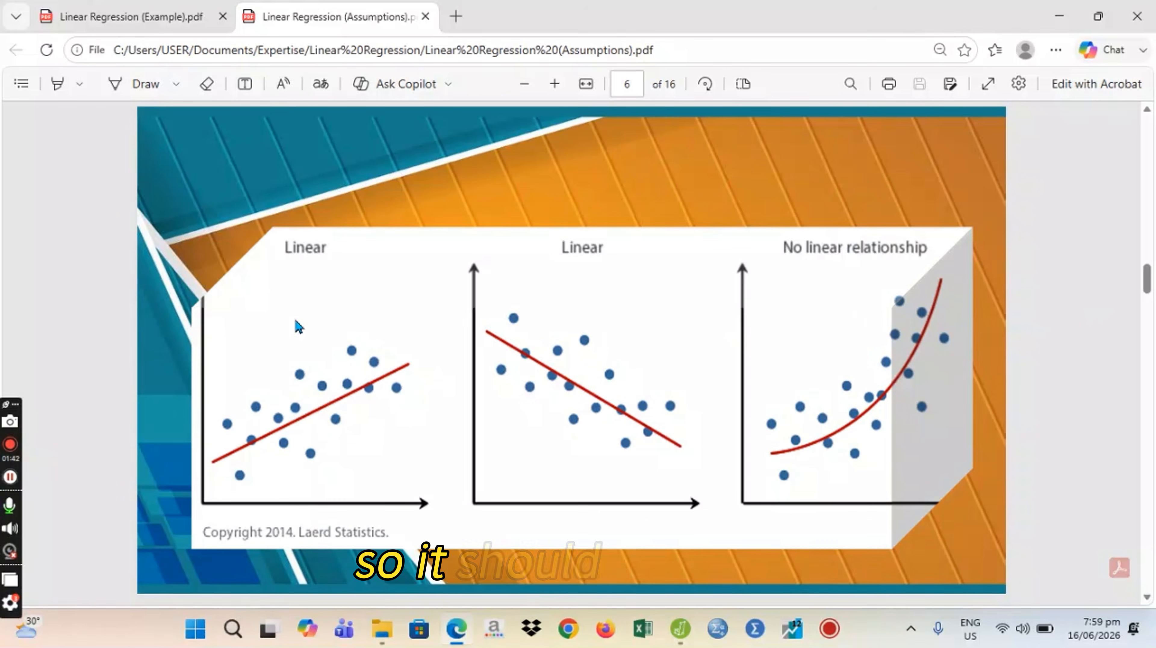
Switch to the JASP data window and create a classical Correlation analysis with Height and Jump_Distance as variables.
mouse_move(677, 636)
left_click(732, 555)
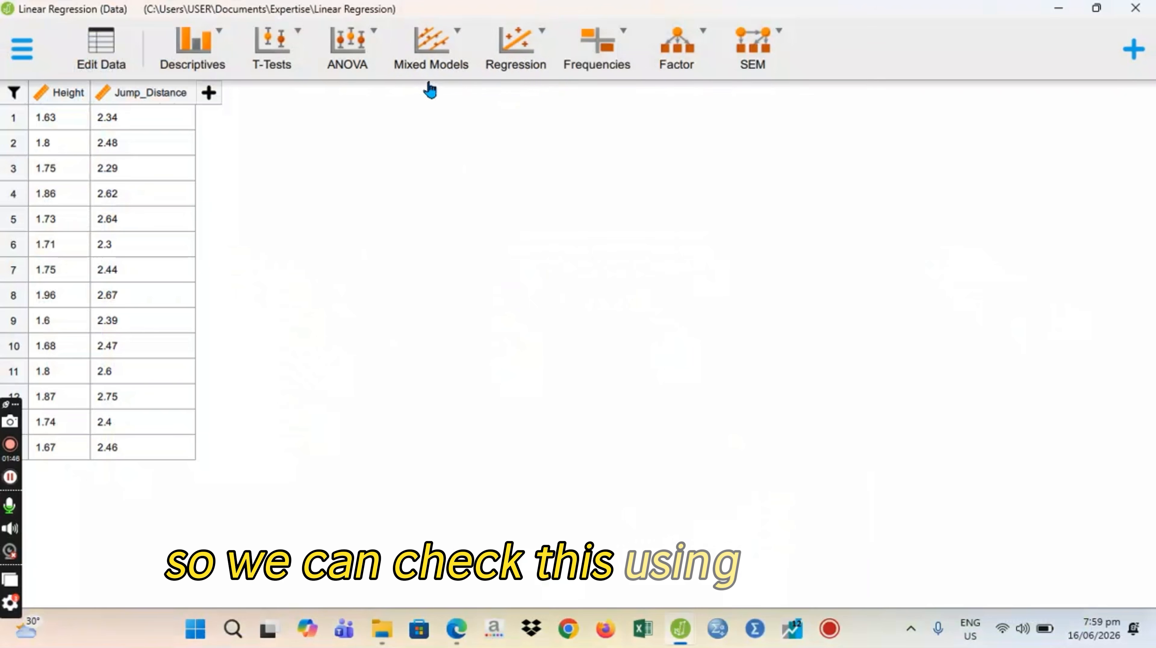
left_click(524, 58)
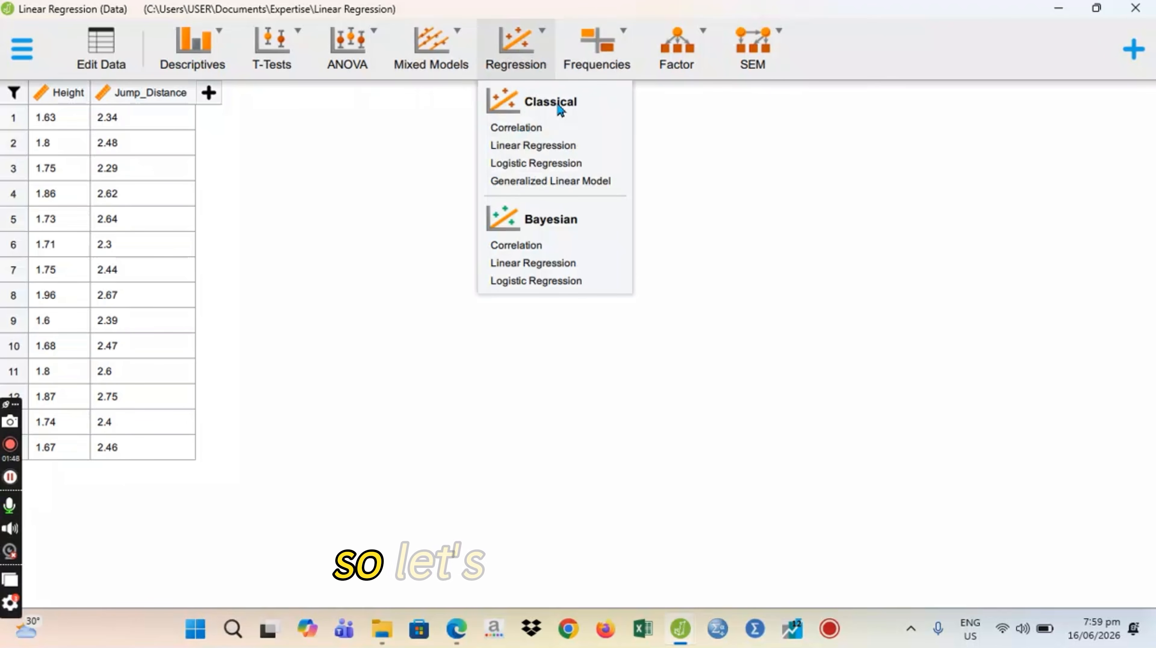
left_click(524, 129)
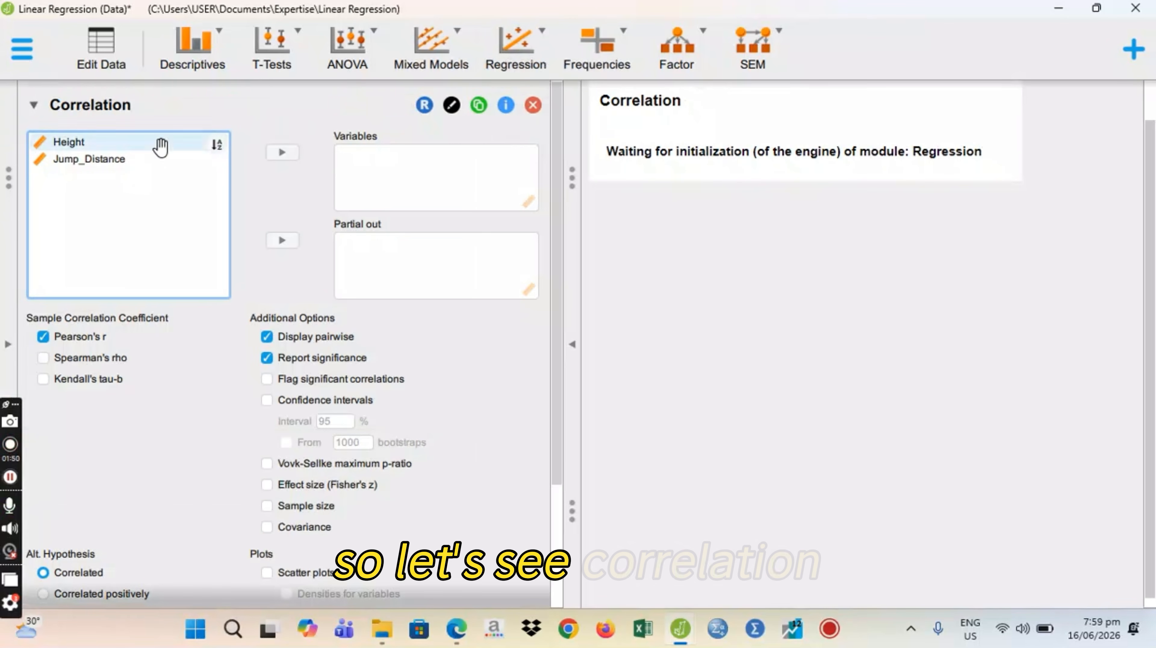
left_click(103, 144)
left_click(106, 159, "shift")
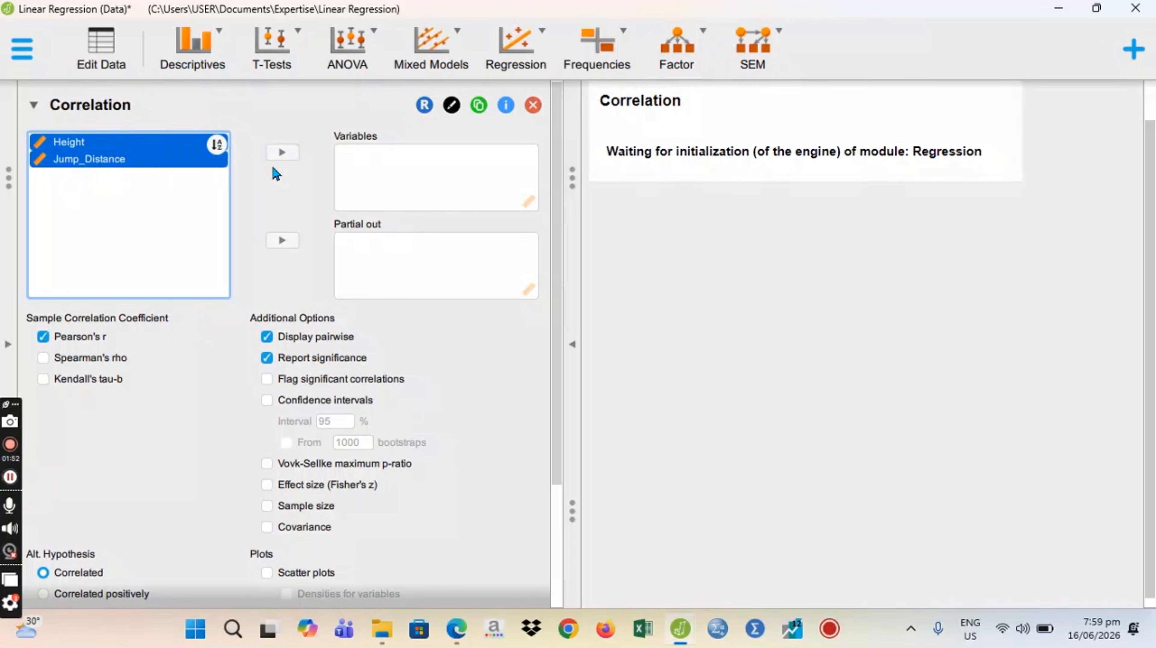
left_click(280, 155)
Add scatter plots to the correlation analysis and review its output for a linear relationship.
scroll(381, 395, "down", 3)
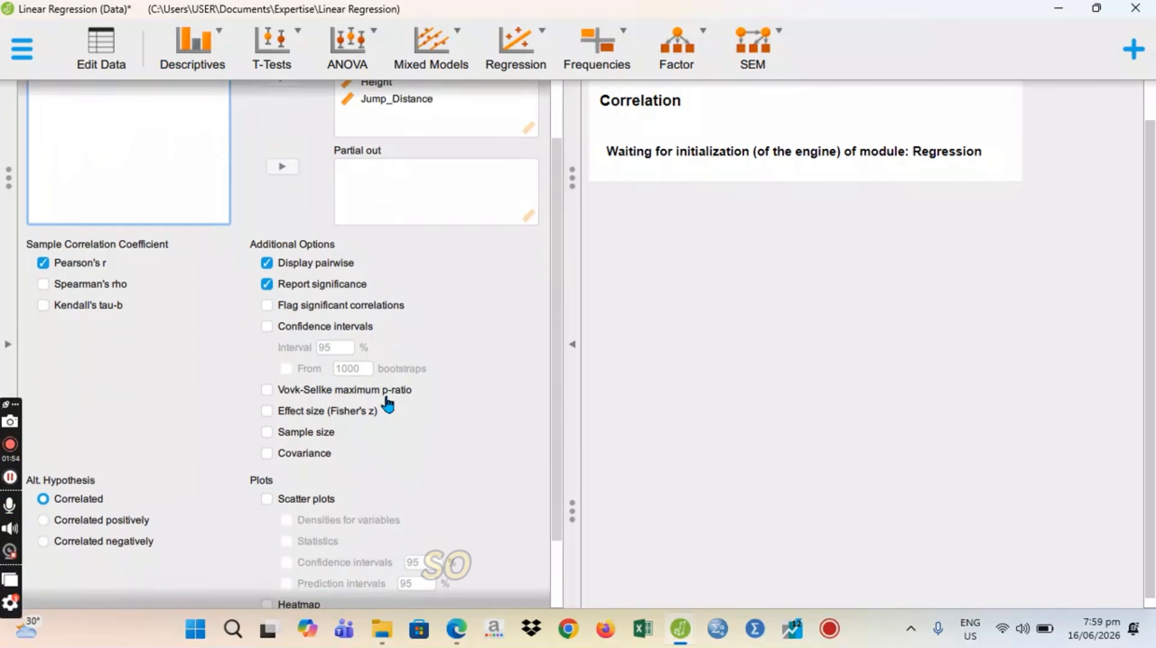
left_click(267, 458)
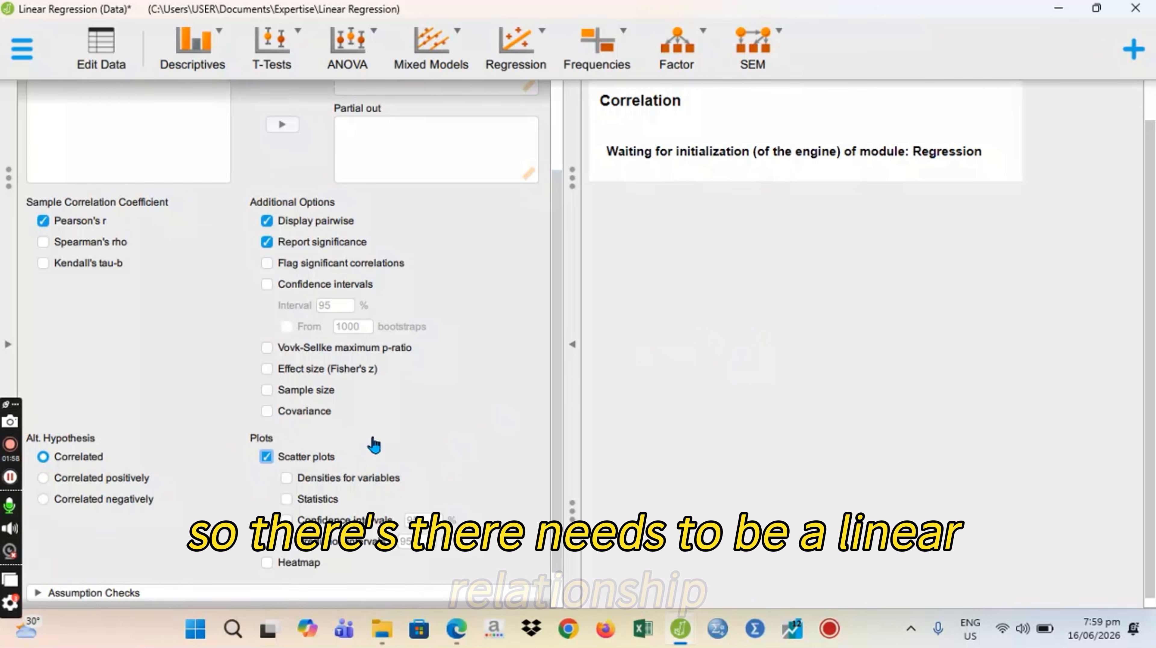
scroll(471, 385, "up", 3)
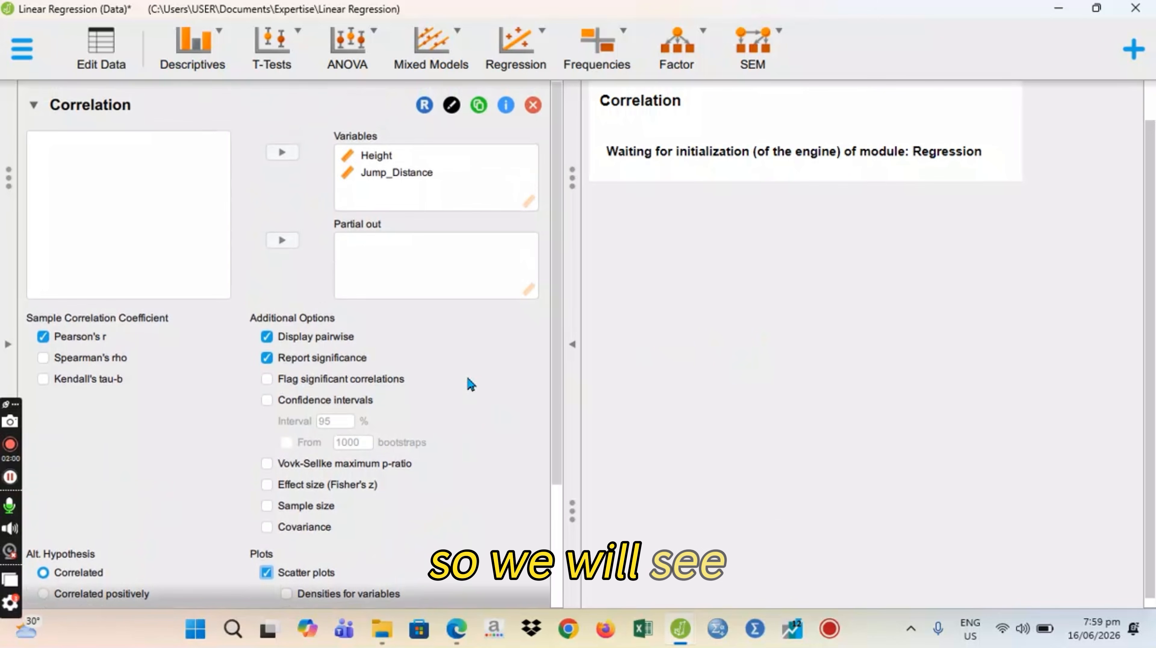
scroll(459, 383, "down", 3)
scroll(439, 383, "up", 3)
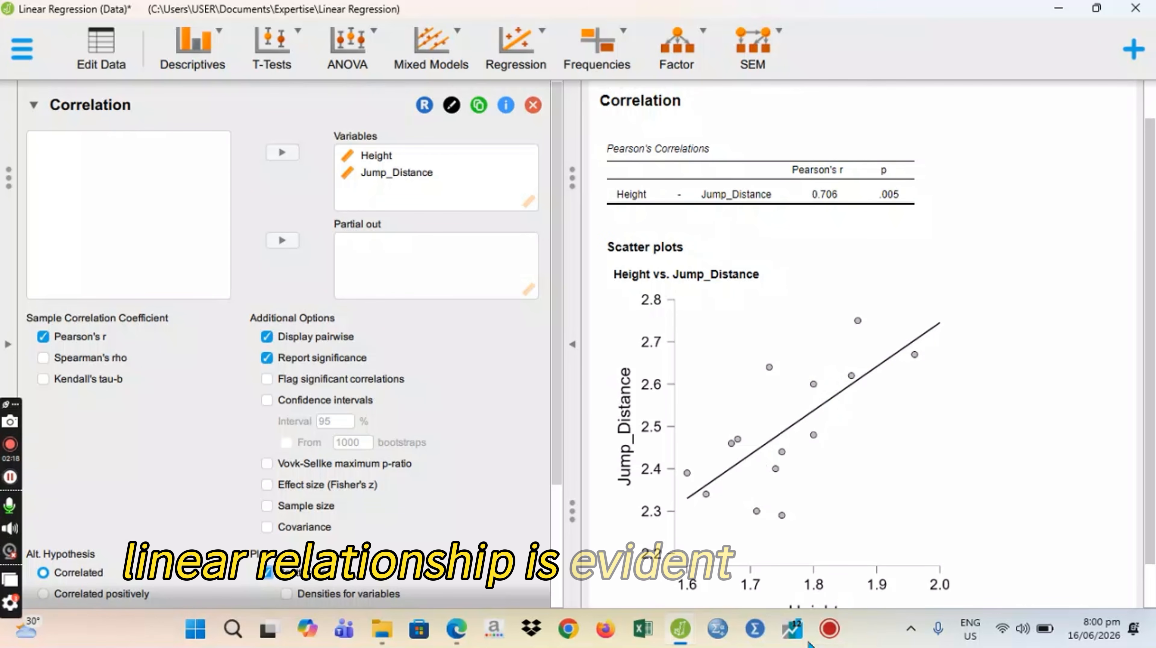
Read assumption 4 and its outlier examples in the PDF, and check the Height vs. Jump_Distance scatter plot in JASP for outliers.
mouse_move(675, 636)
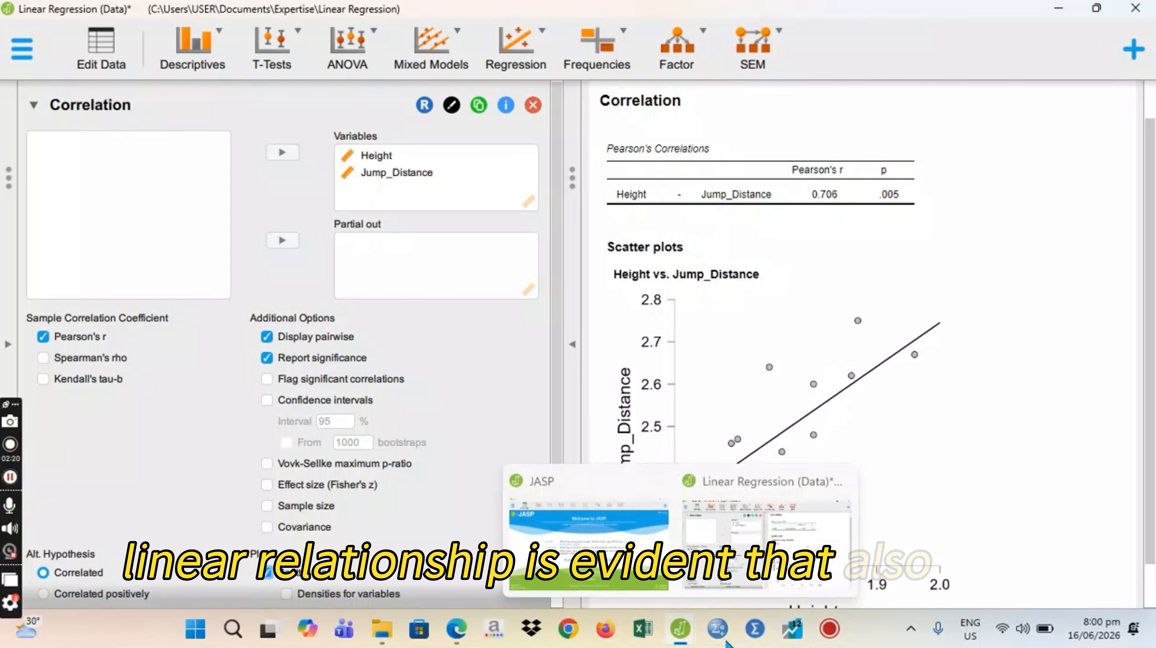
left_click(446, 639)
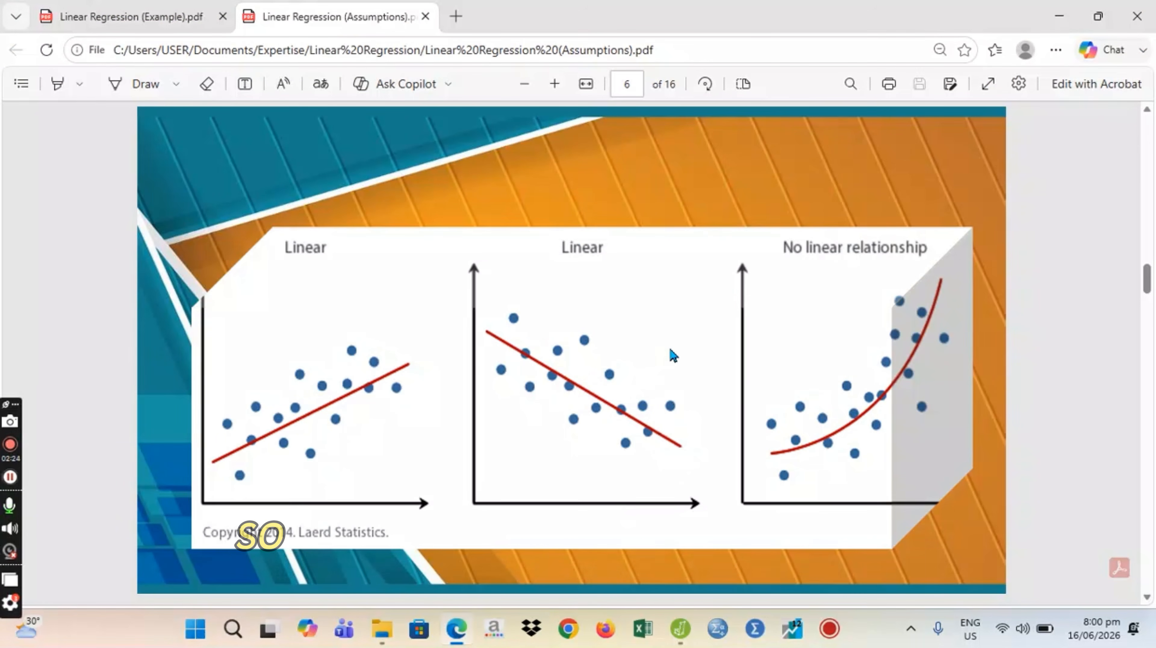
scroll(668, 346, "down", 5)
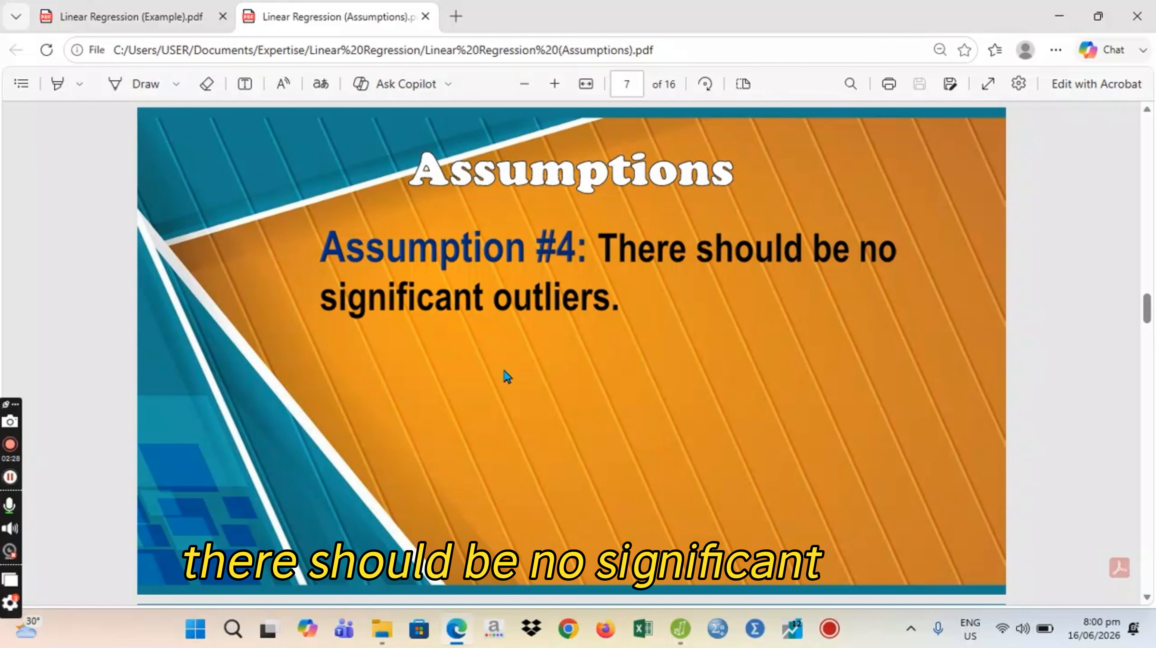
scroll(505, 377, "down", 5)
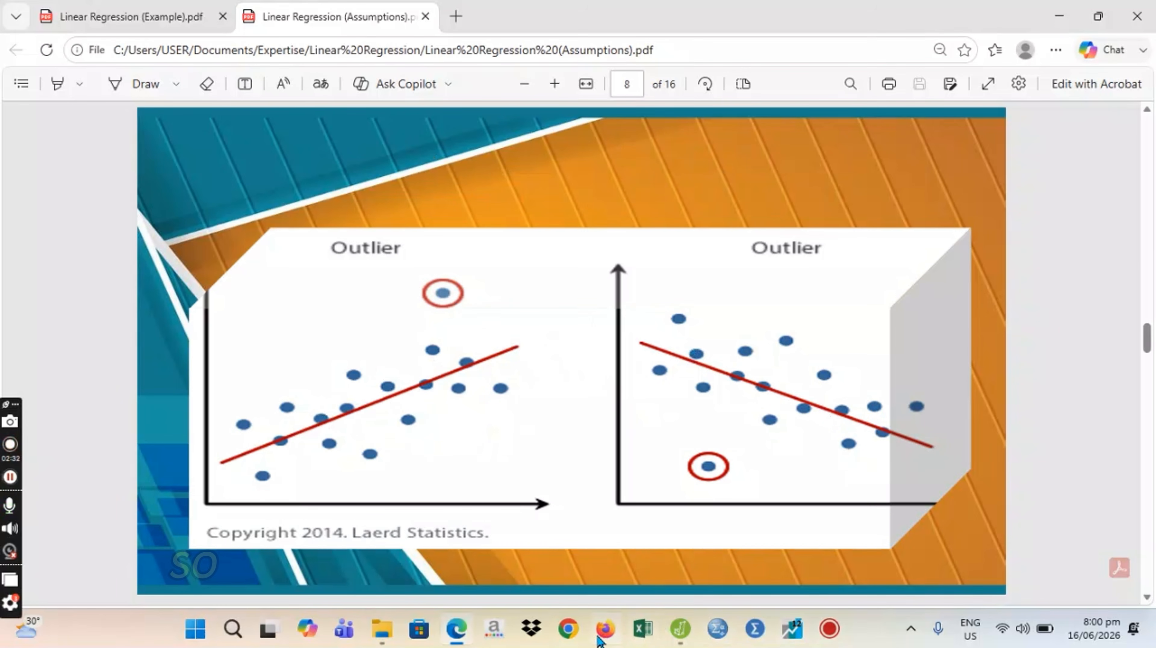
mouse_move(680, 641)
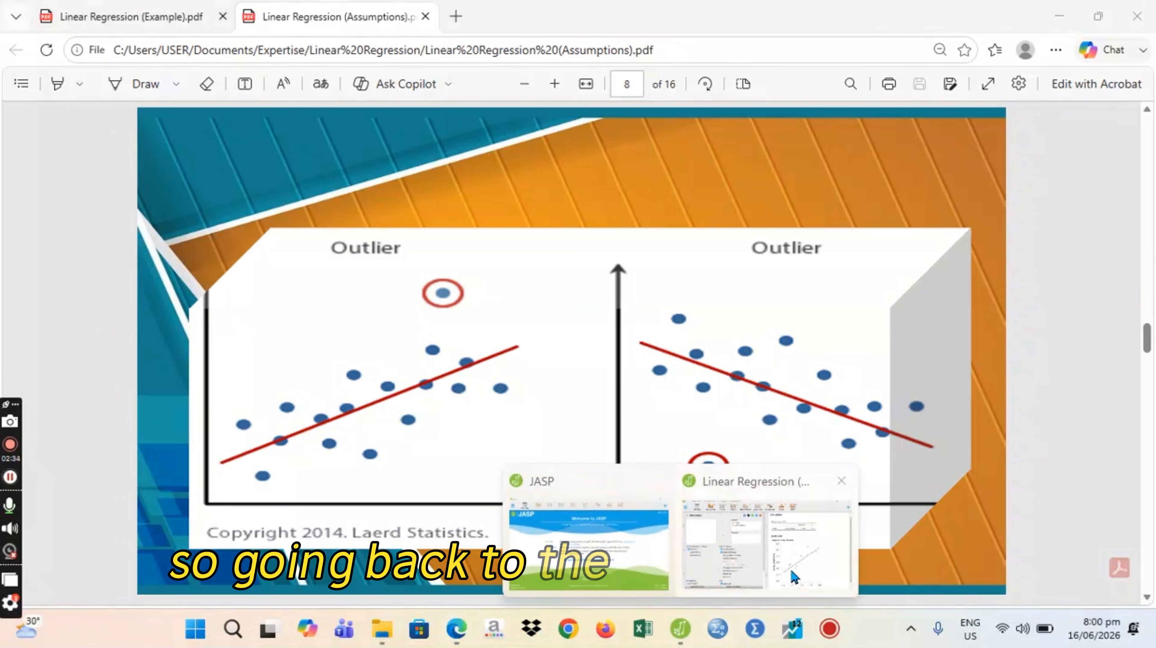
left_click(738, 495)
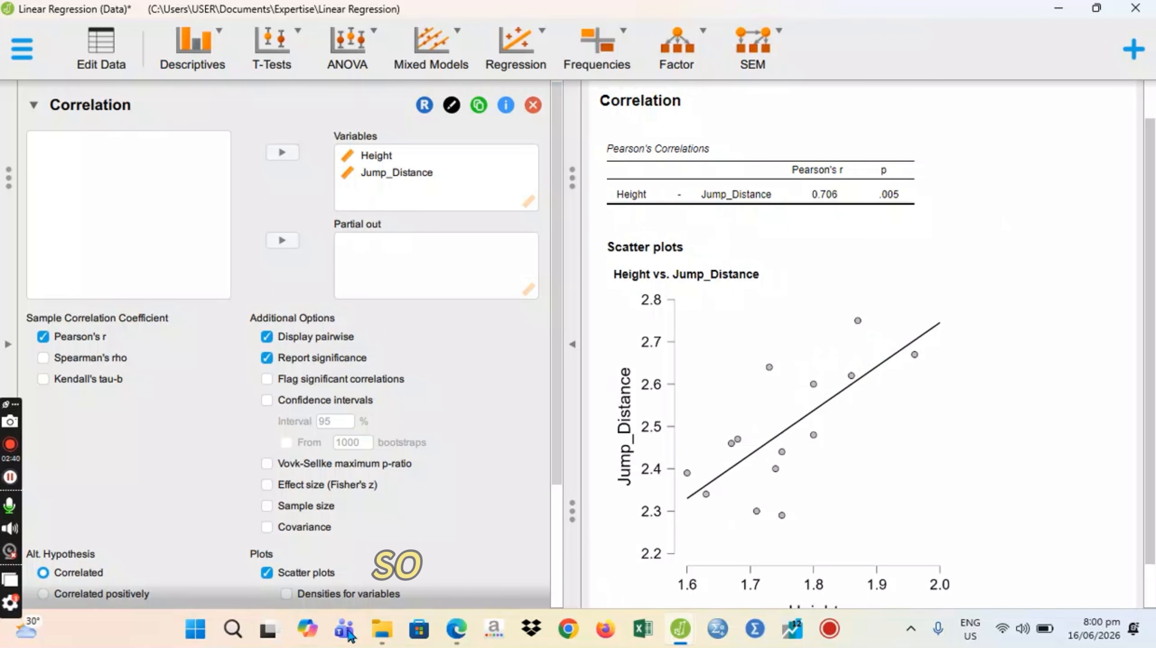
Return to the assumptions PDF in Edge and read assumption 5 and the rule of thumb for the DW test statistic.
left_click(460, 629)
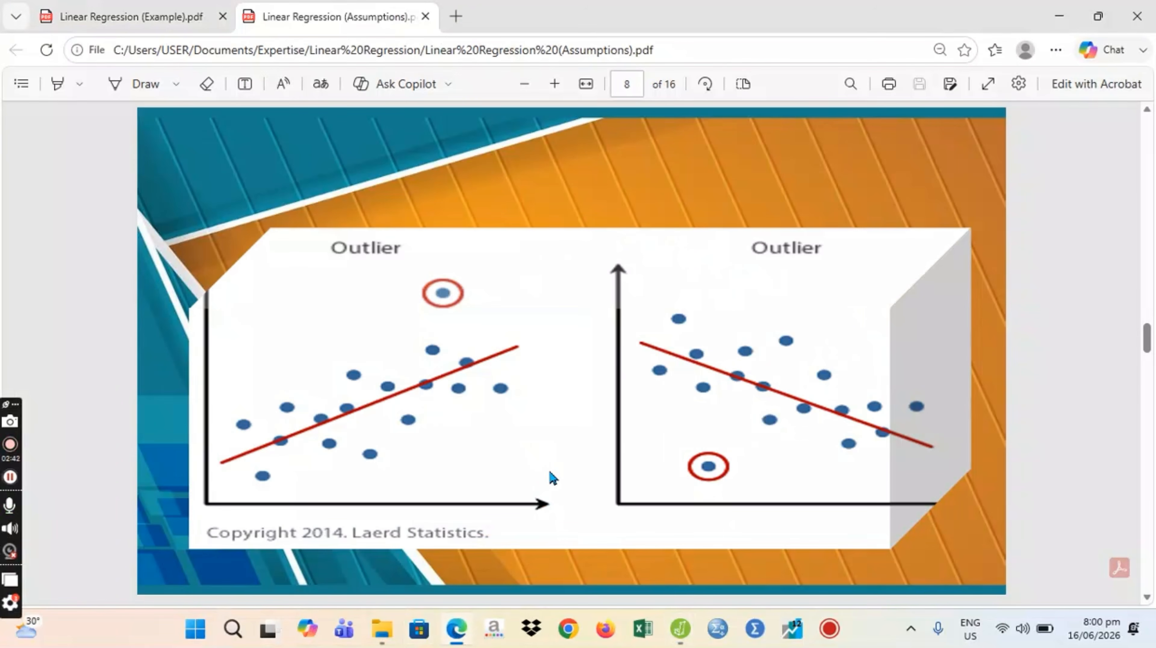
scroll(590, 464, "down", 2)
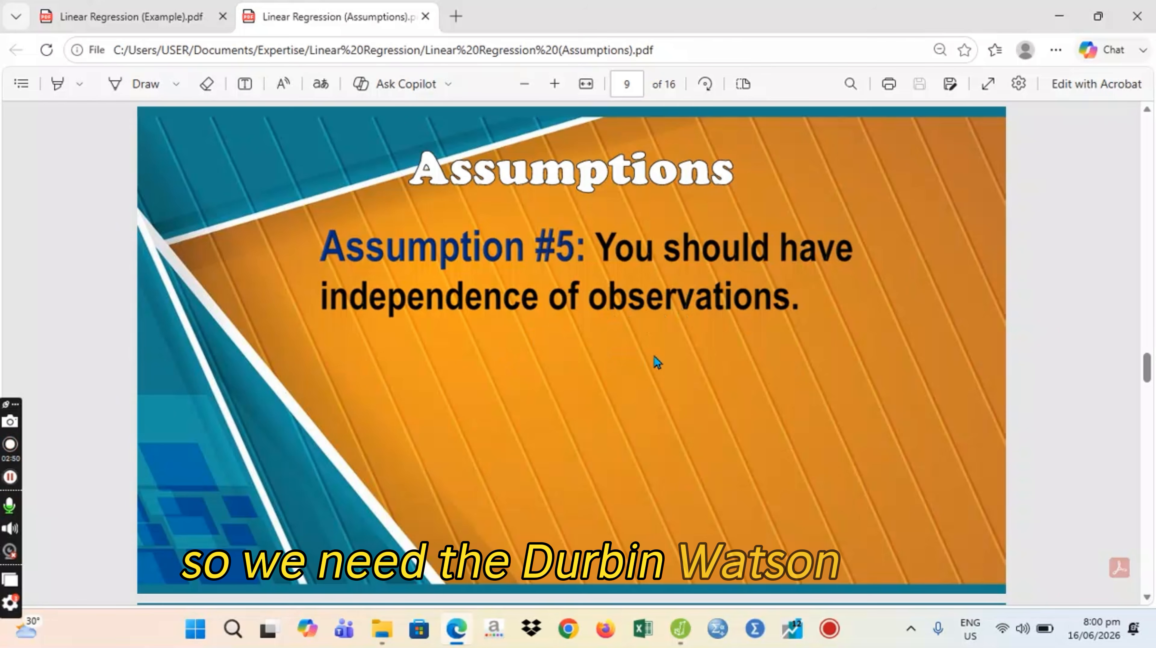
key("Page_Down")
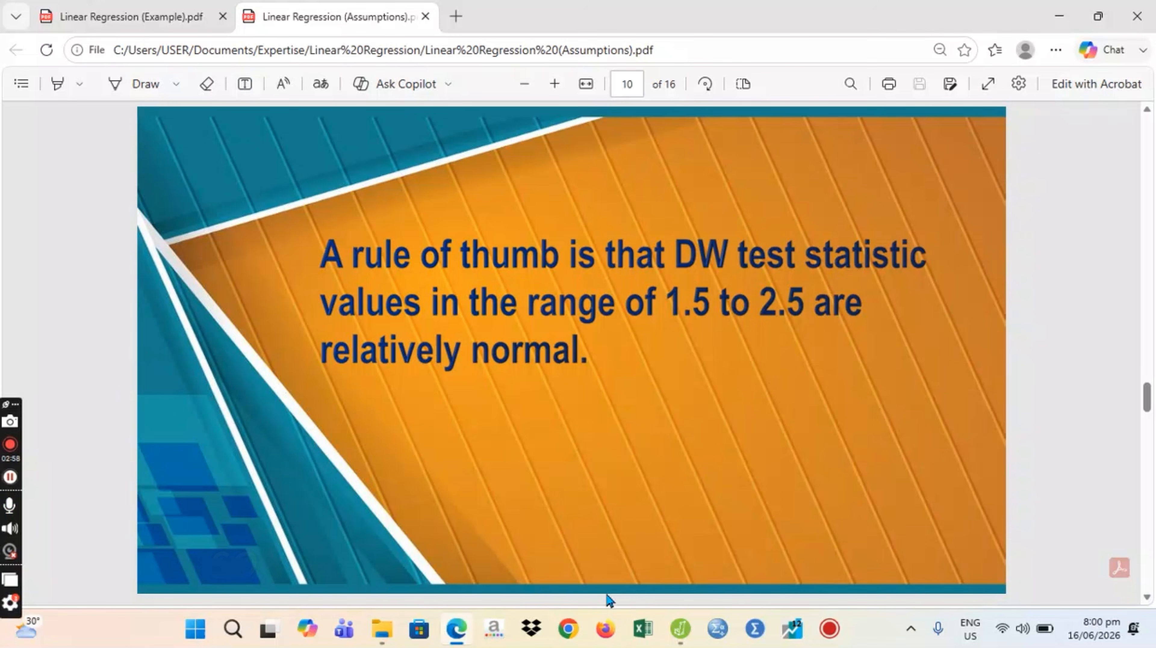
Switch to JASP and create a classical Linear Regression with Jump_Distance as the dependent variable and Height as the covariate.
mouse_move(677, 640)
mouse_move(621, 563)
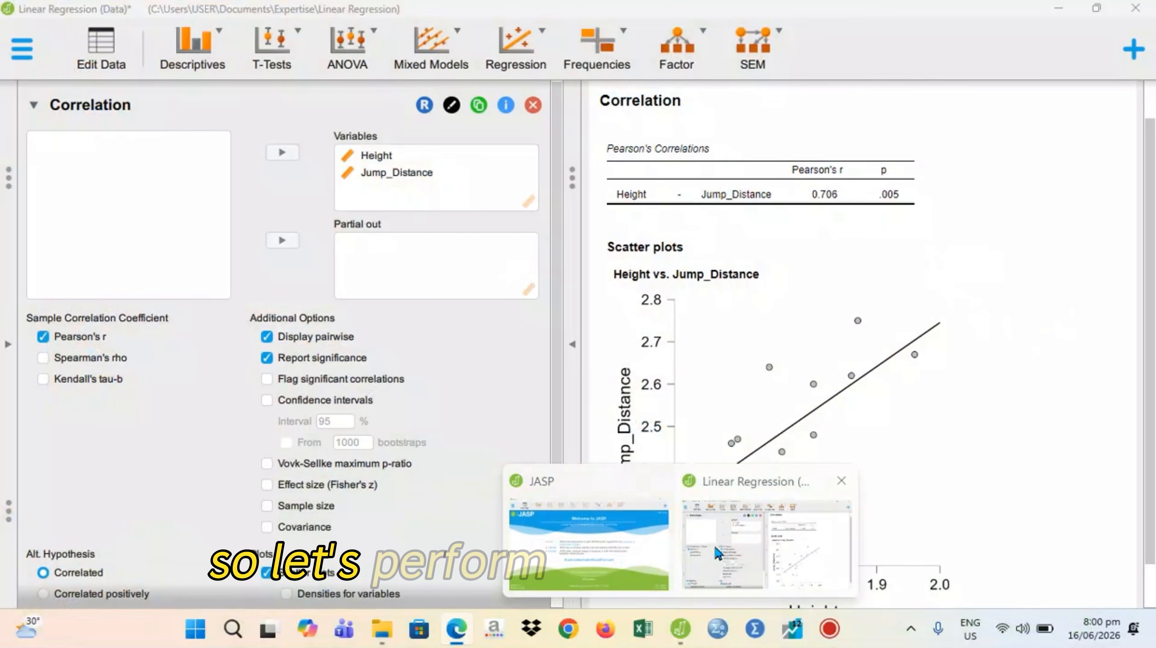
left_click(713, 543)
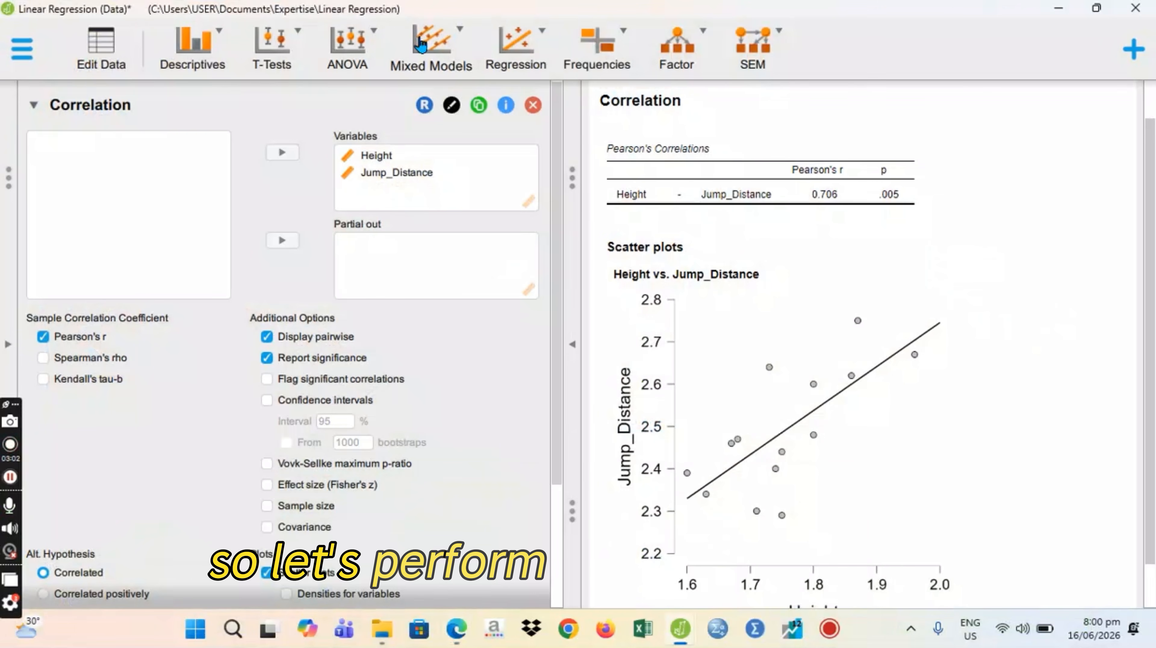
left_click(515, 45)
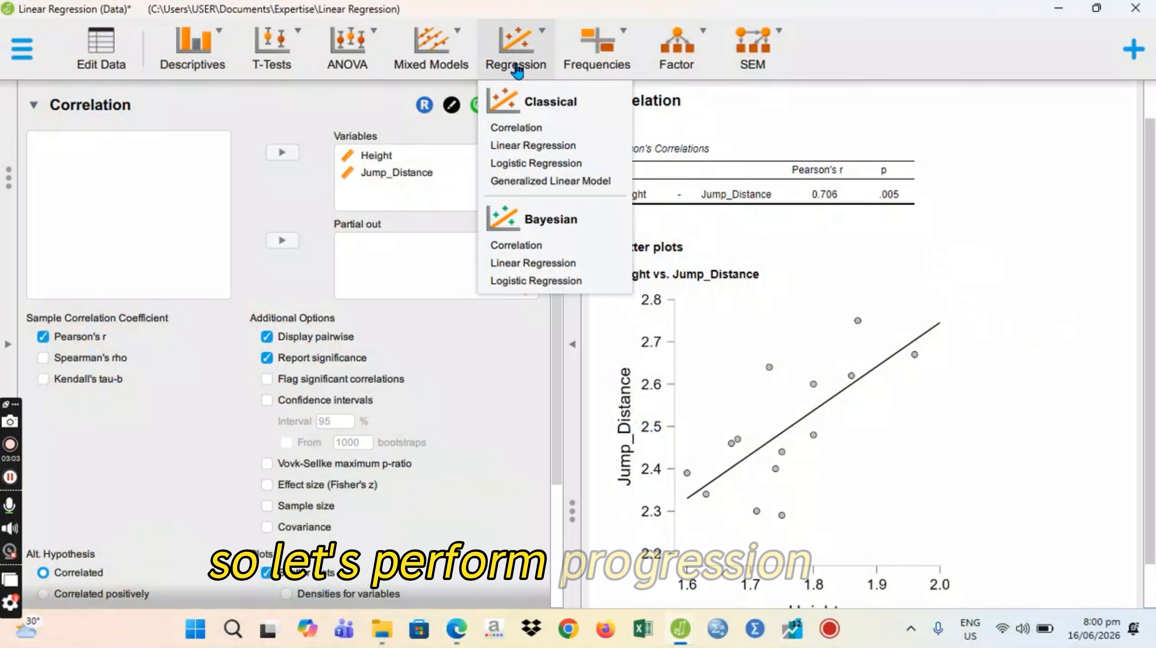
left_click(533, 146)
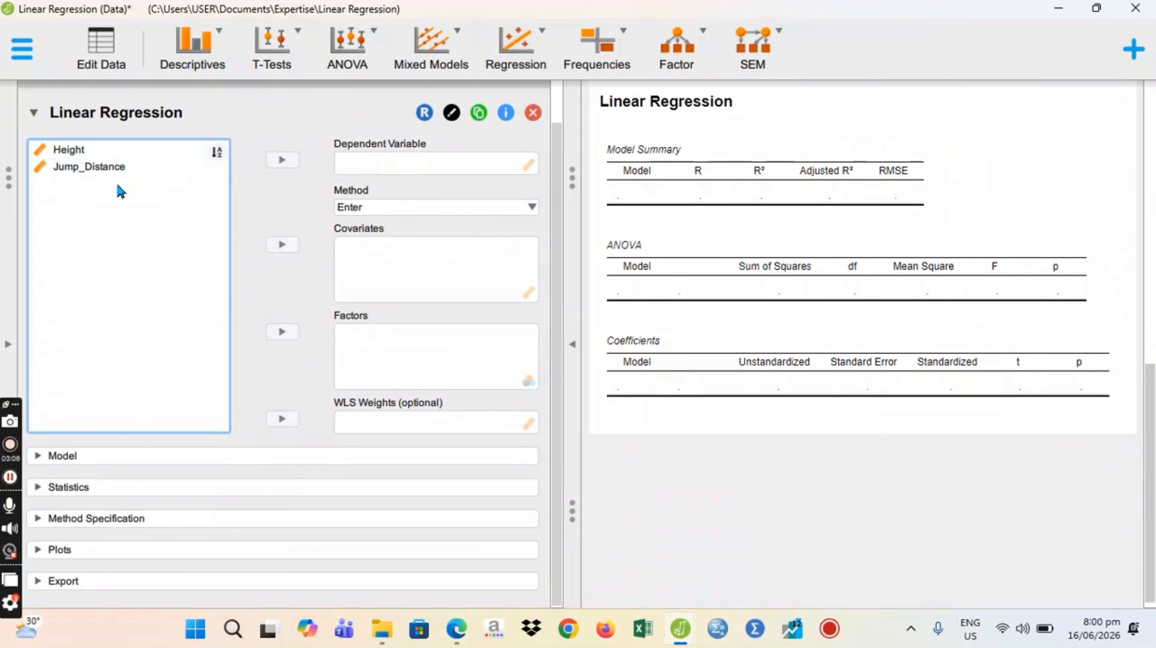
left_click(103, 168)
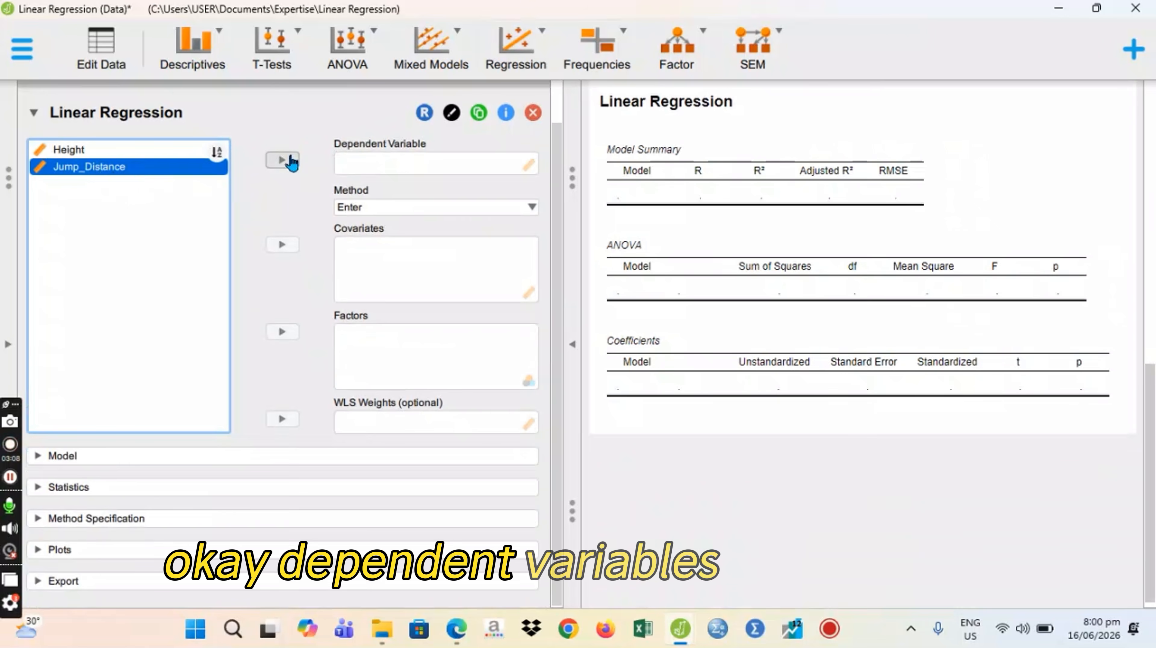
left_click(285, 160)
left_click(77, 149)
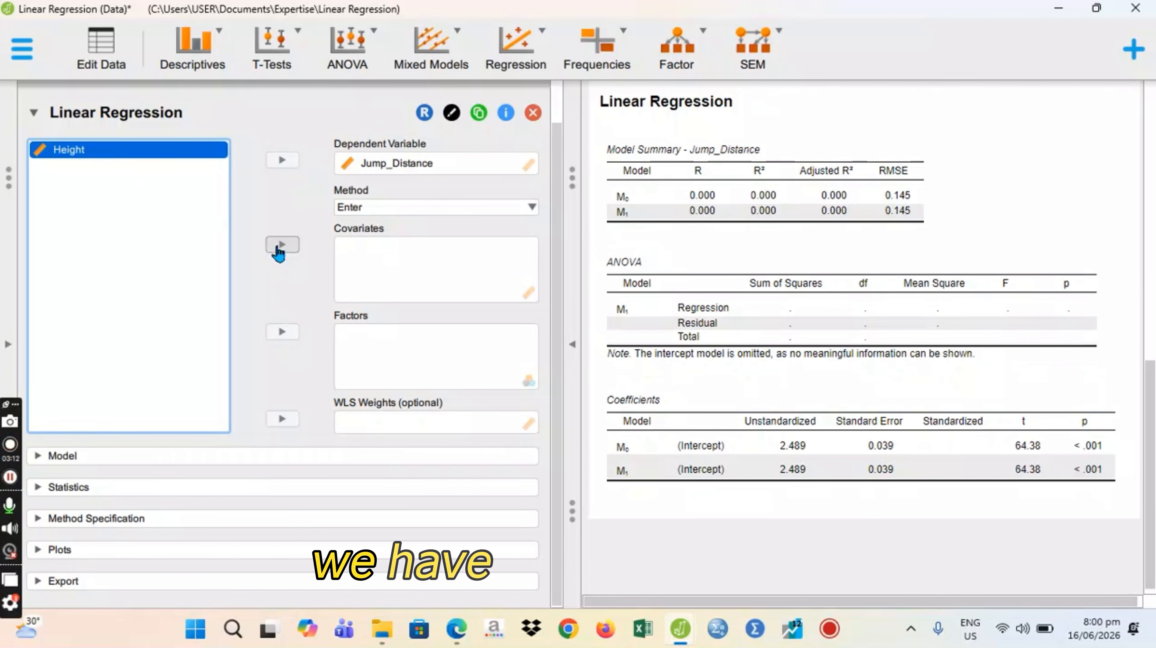
left_click(278, 248)
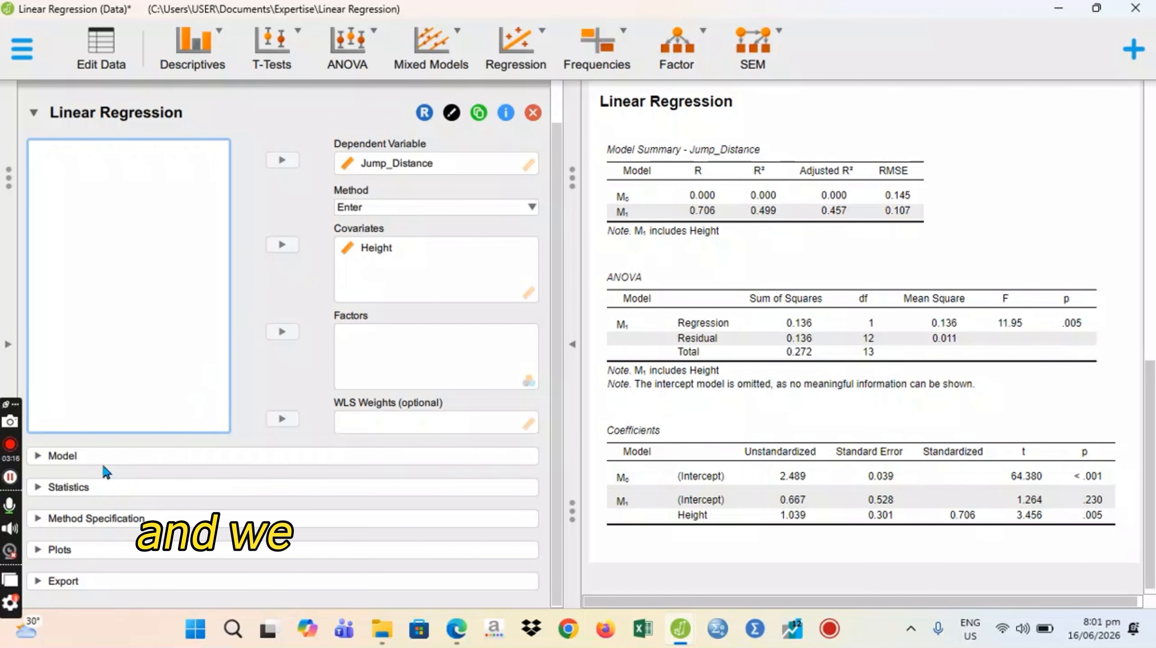
Add the Durbin-Watson statistic to the linear regression and compare it with the rule of thumb in the assumptions PDF.
left_click(107, 494)
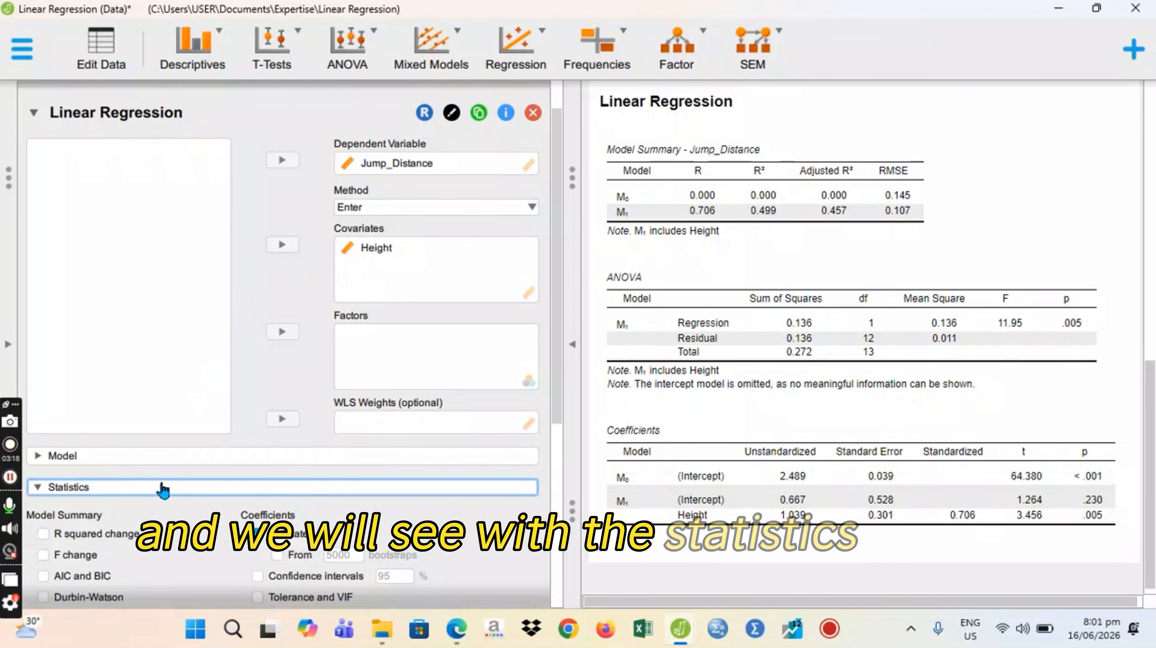
left_click(45, 505)
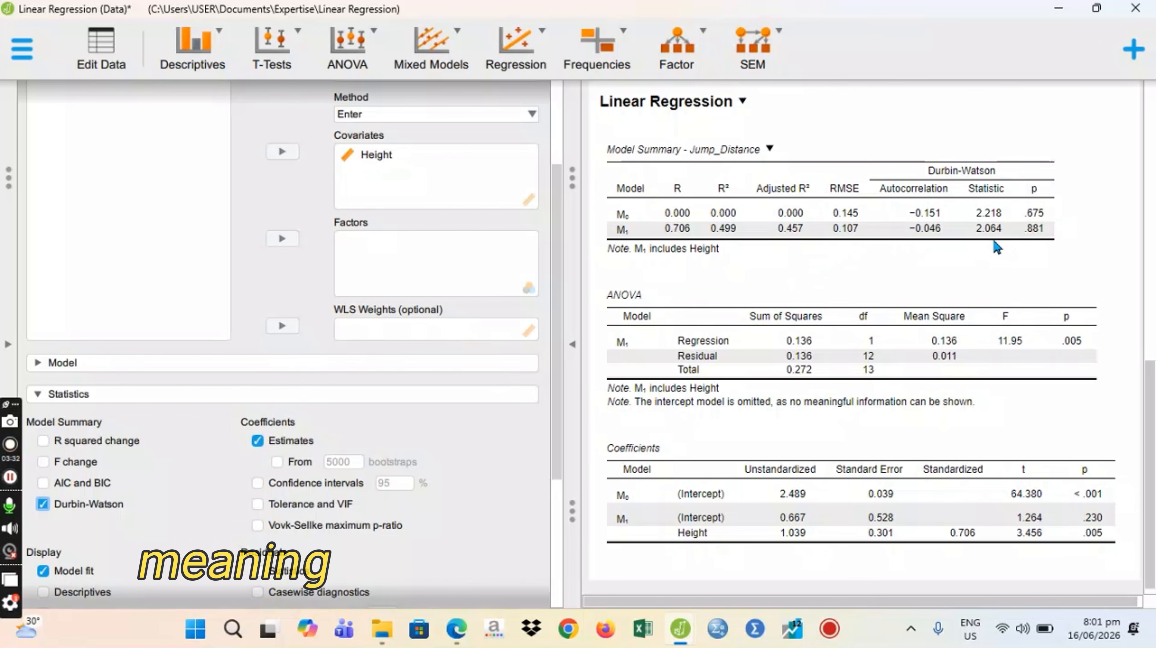
left_click(454, 640)
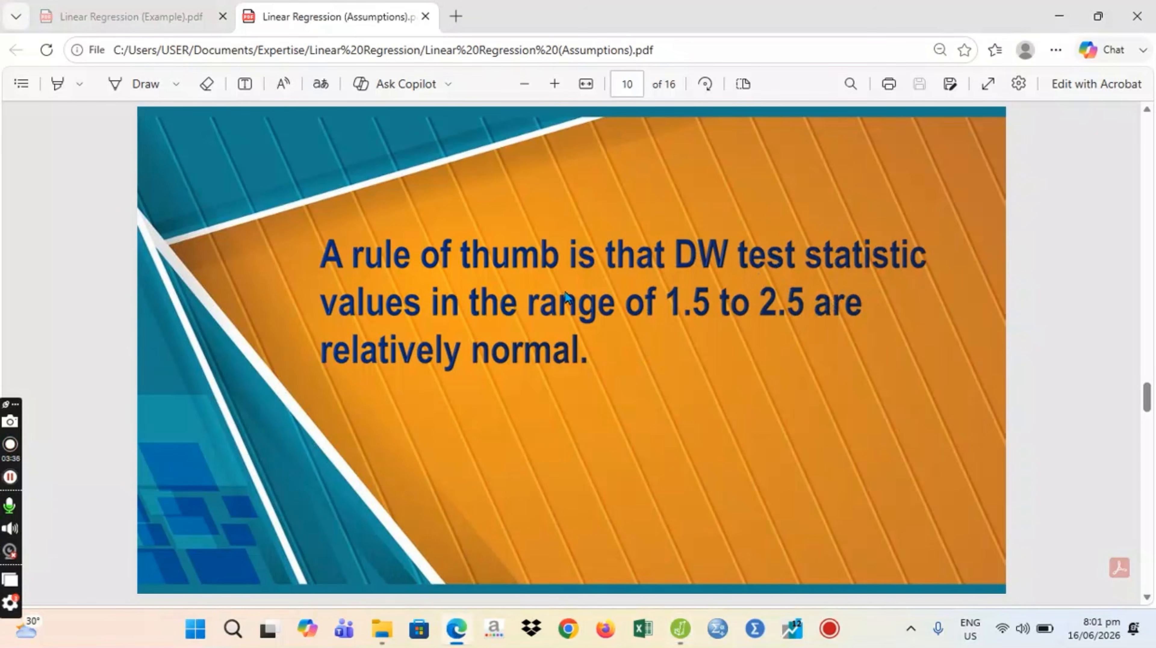
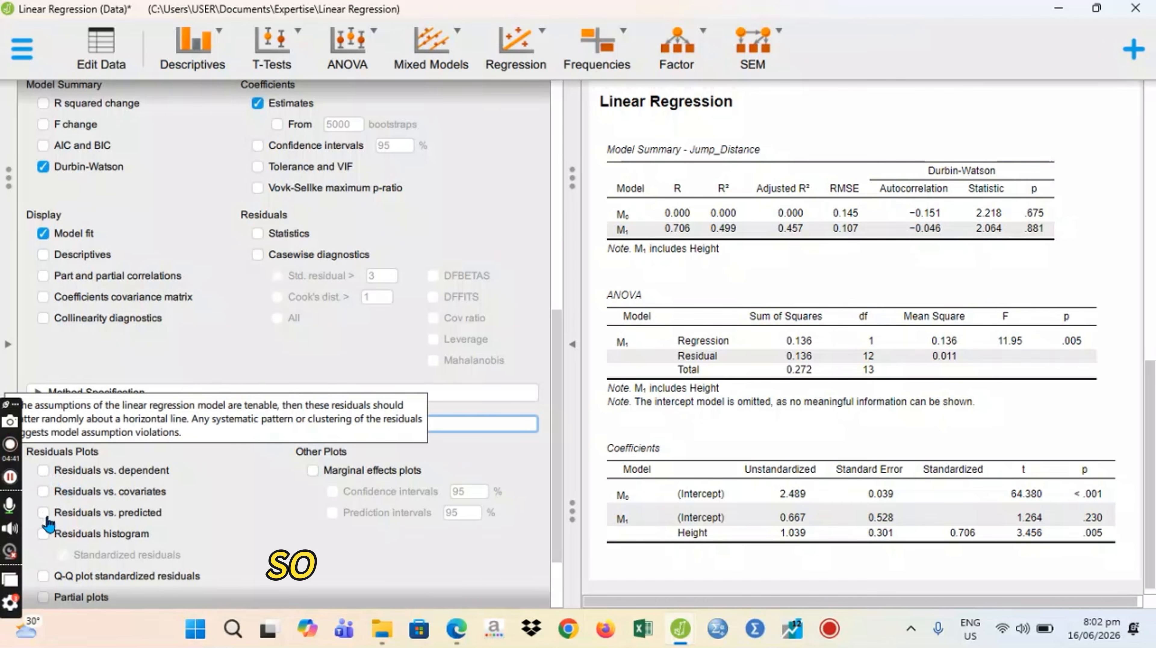
Add the Residuals vs. predicted plot to the linear regression and compare it with the homoscedasticity slides in the assumptions PDF.
left_click(43, 512)
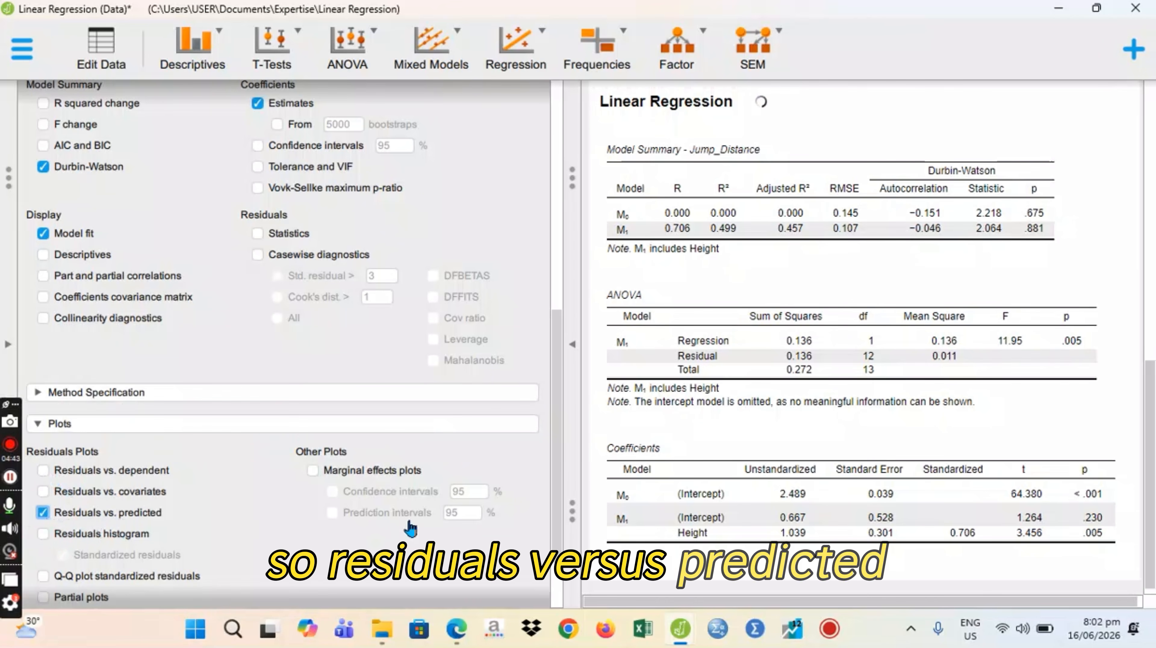
scroll(703, 413, "down", 8)
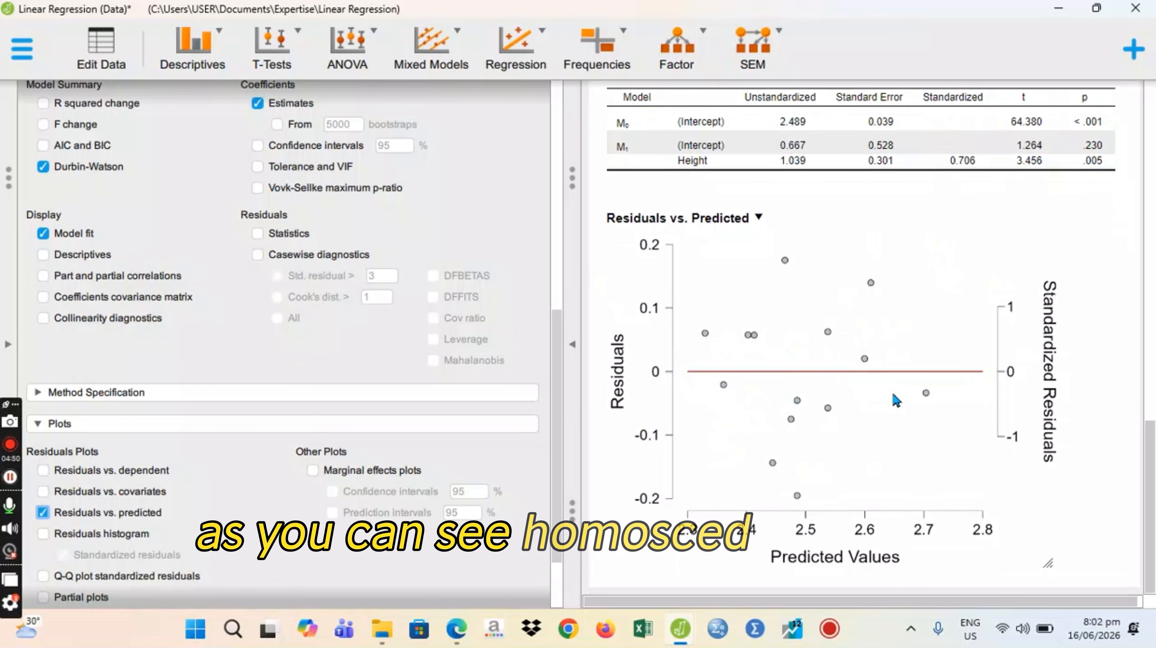
left_click(457, 635)
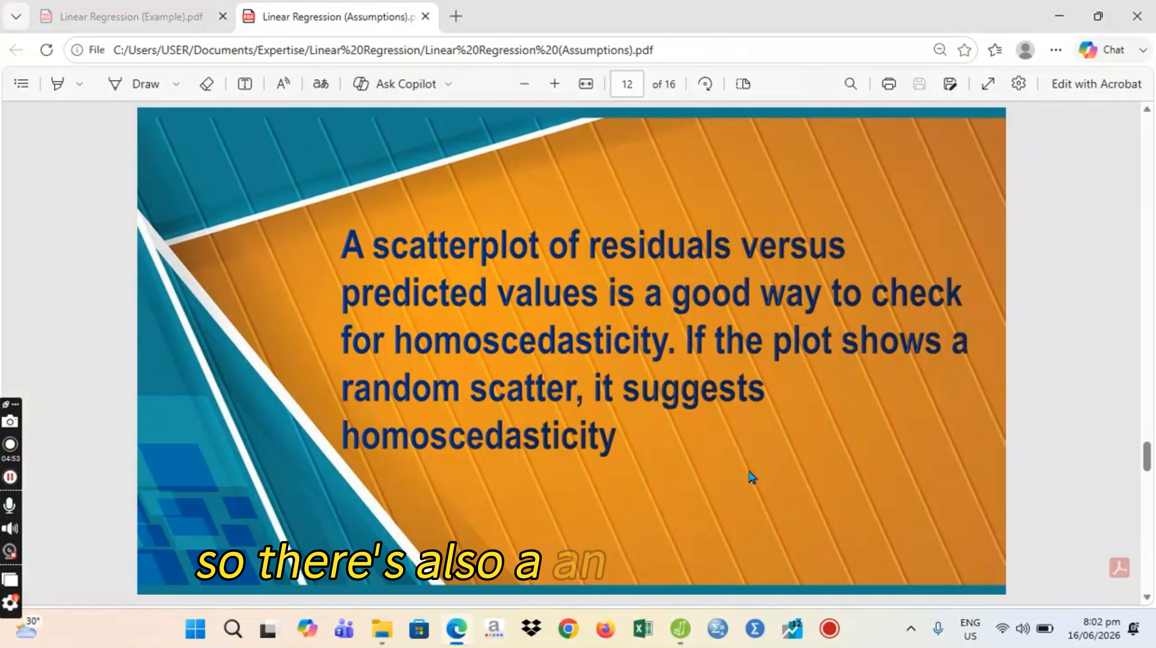
scroll(753, 477, "down", 1)
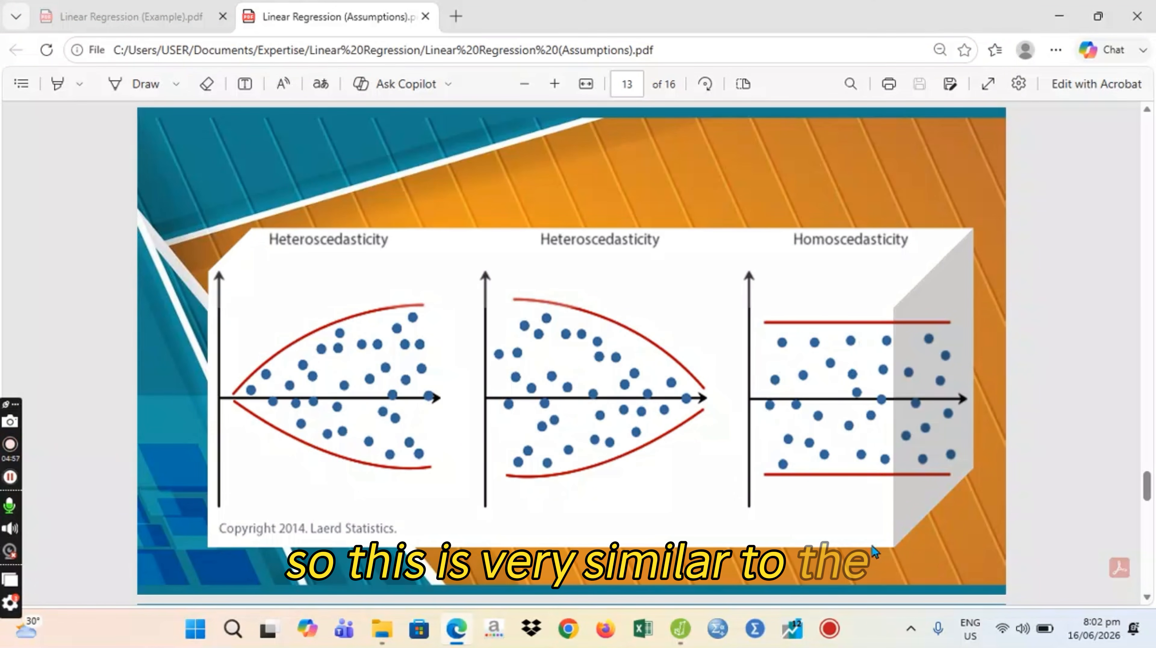
mouse_move(679, 629)
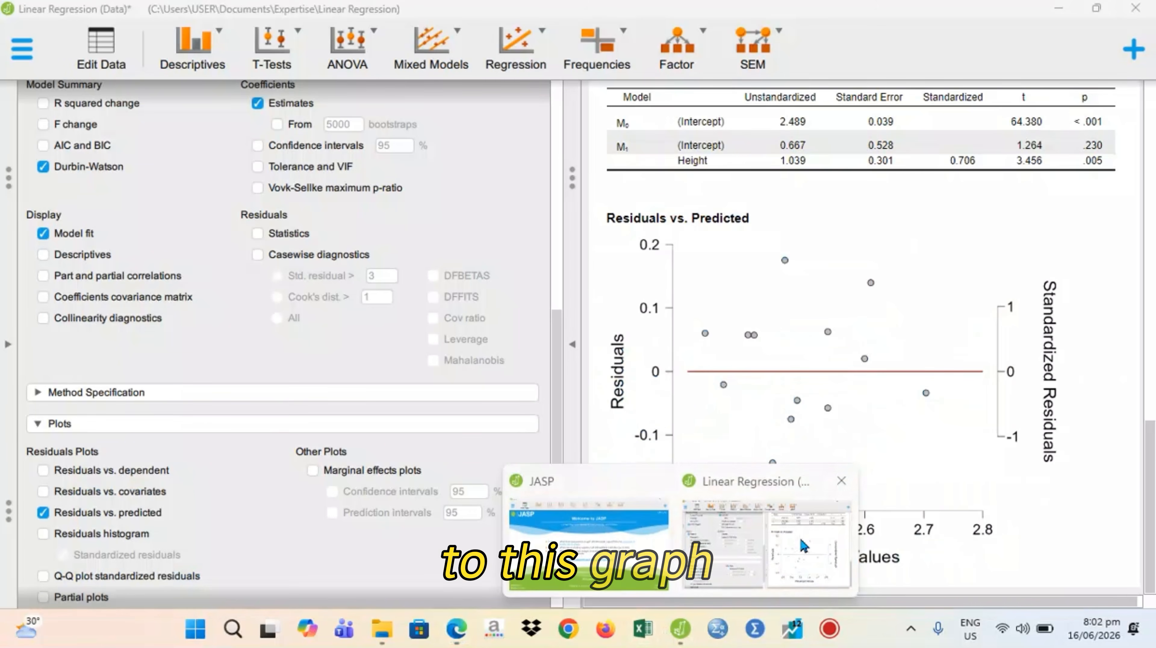
left_click(804, 547)
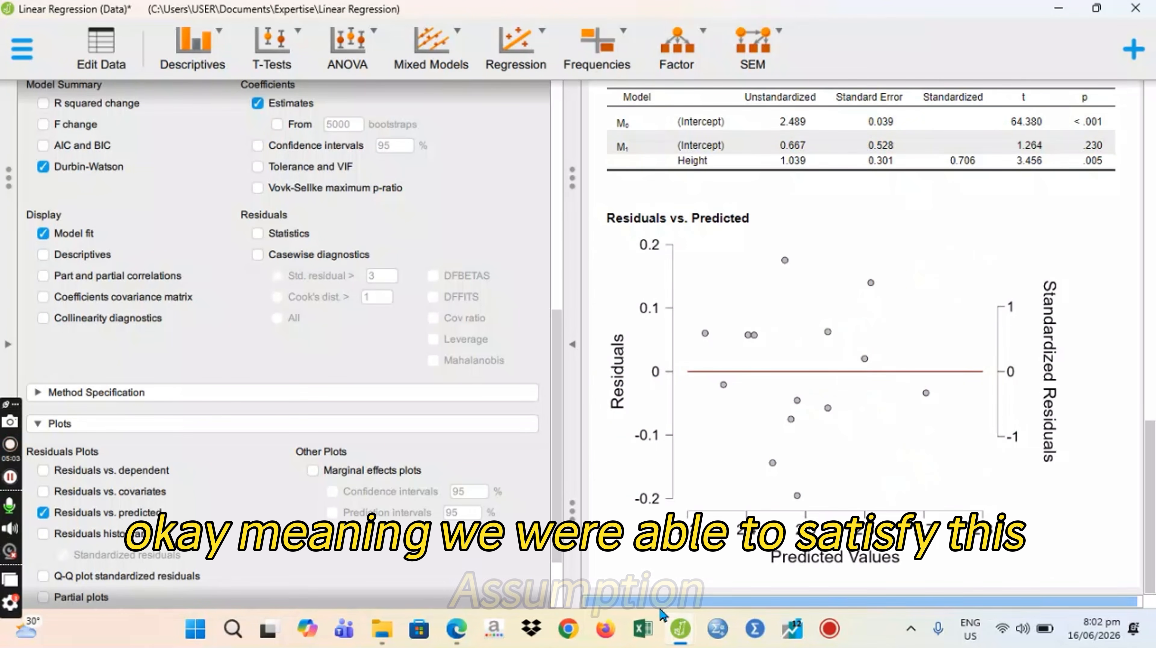
Return to the assumptions PDF in Edge and read assumption 7 through to the Shapiro-Wilk significance rule.
left_click(461, 635)
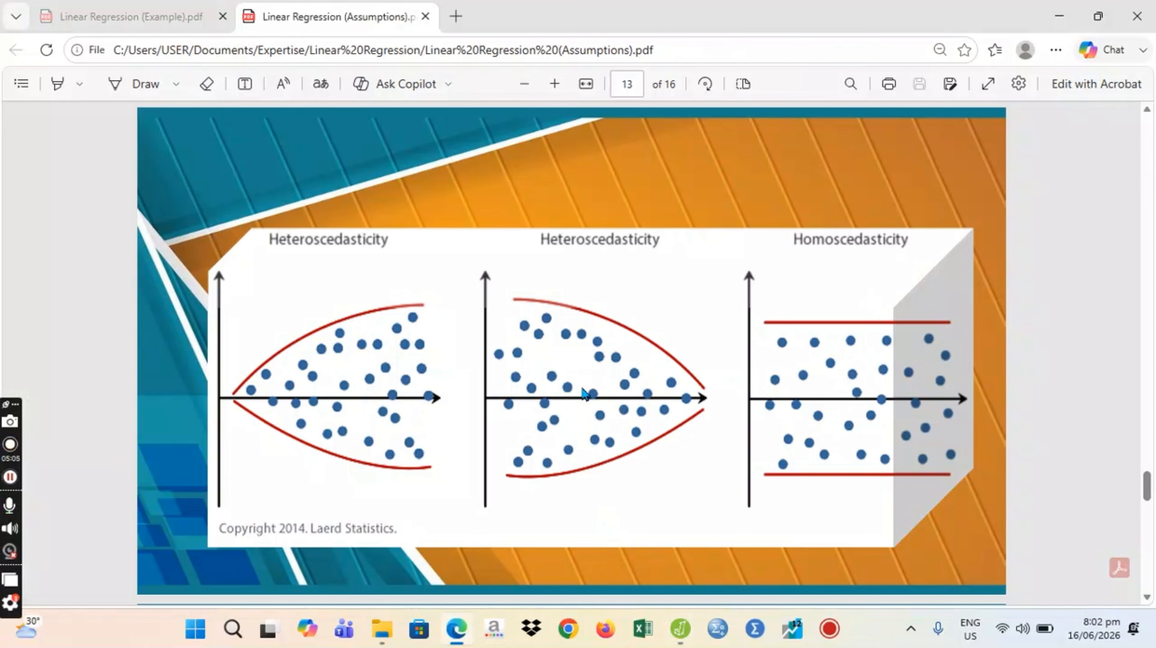
scroll(611, 398, "down", 5)
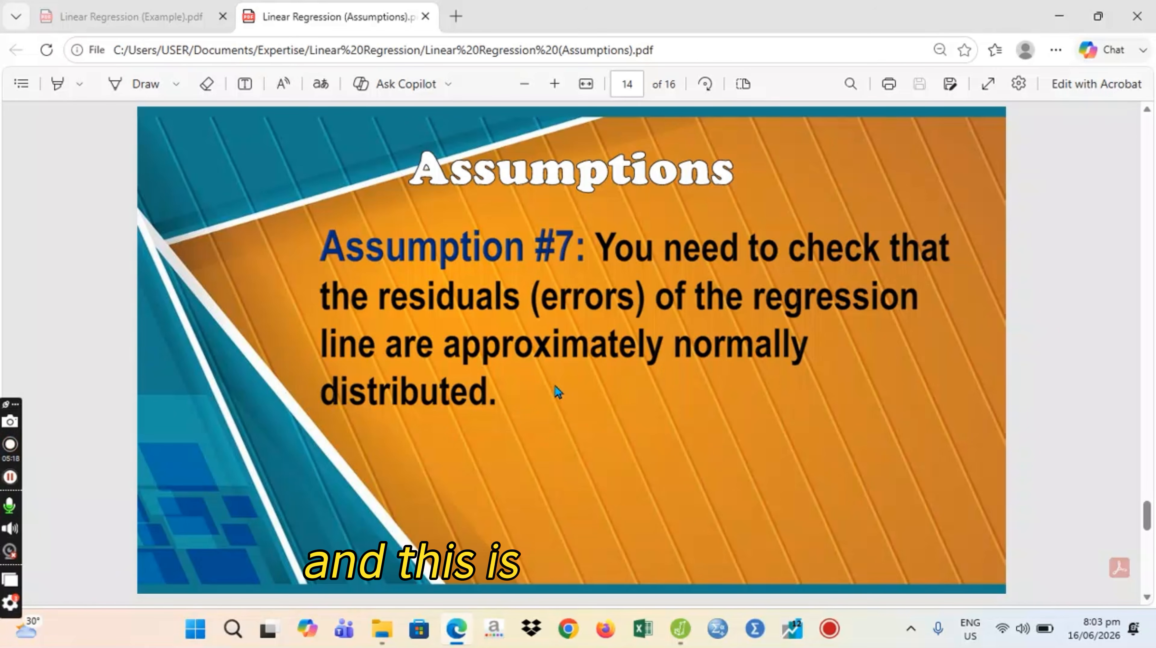
scroll(597, 366, "down", 2)
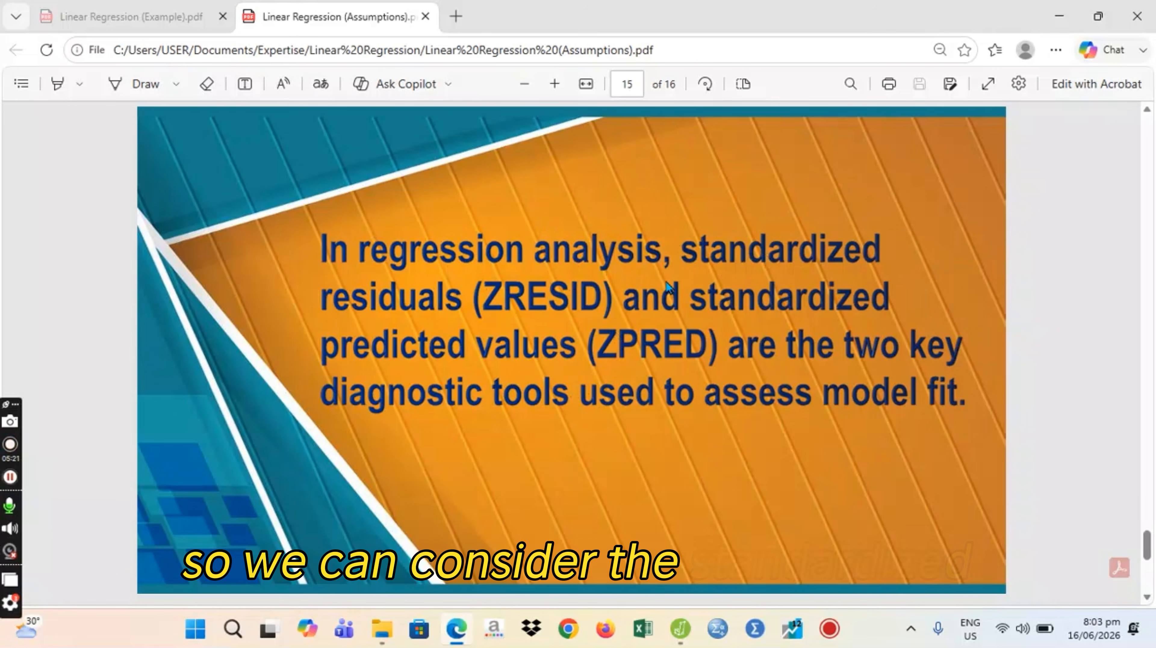
scroll(590, 372, "down", 2)
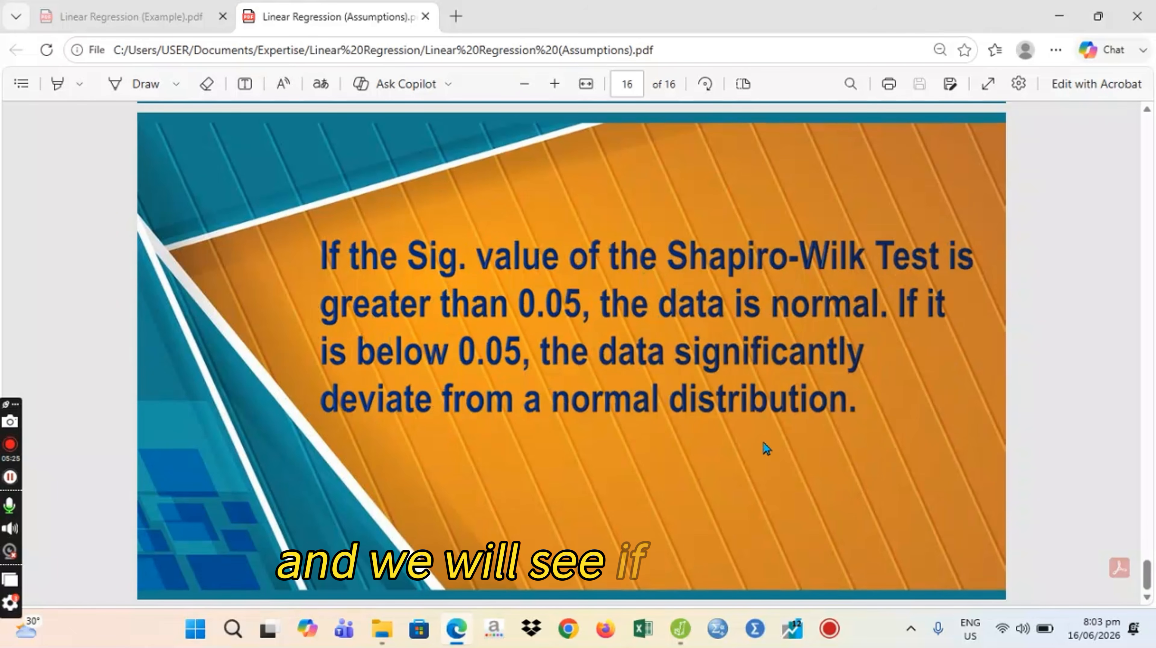
Switch to JASP and enable appending both the residuals and the predictions of the linear regression to the data.
mouse_move(679, 636)
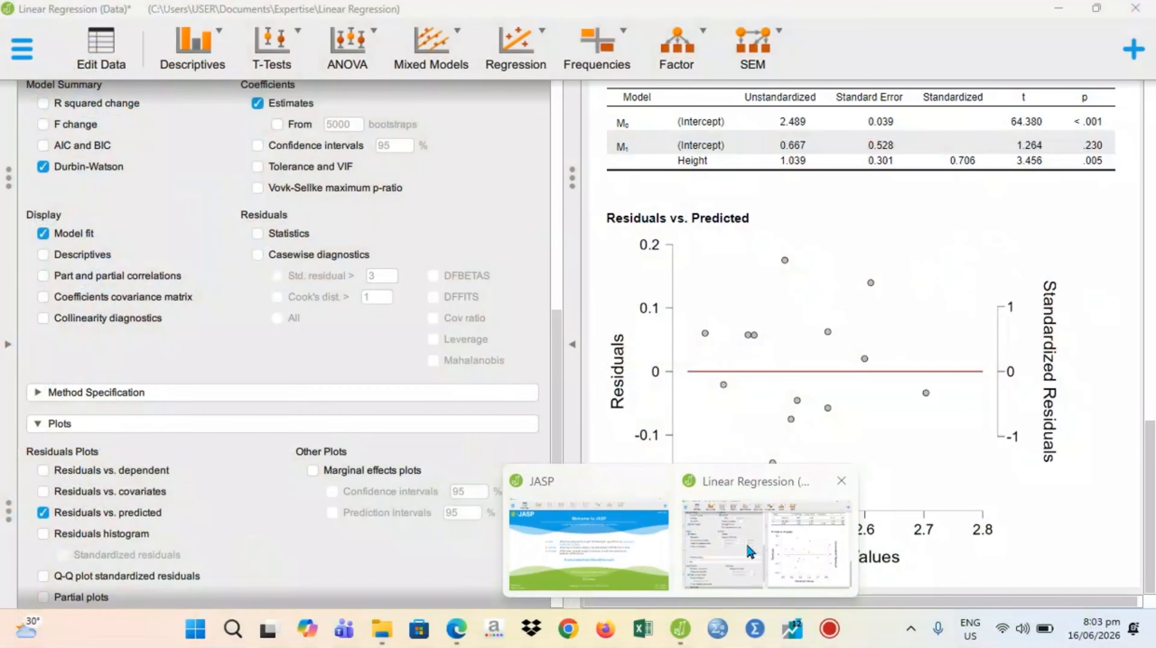
left_click(726, 554)
scroll(285, 508, "down", 3)
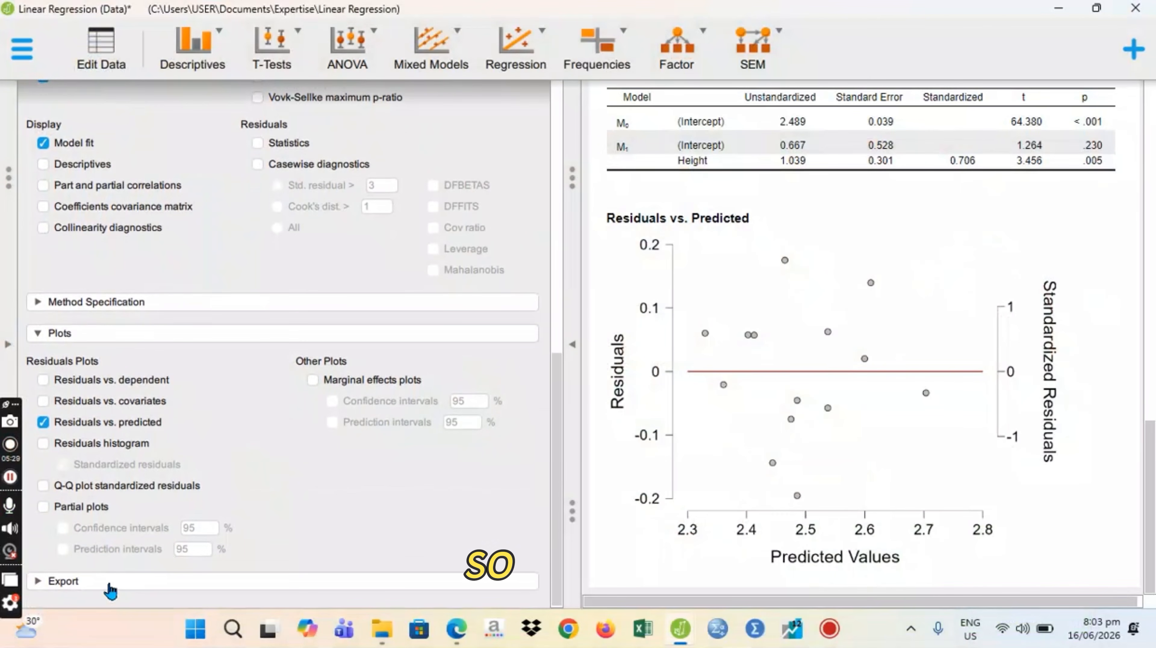
left_click(63, 582)
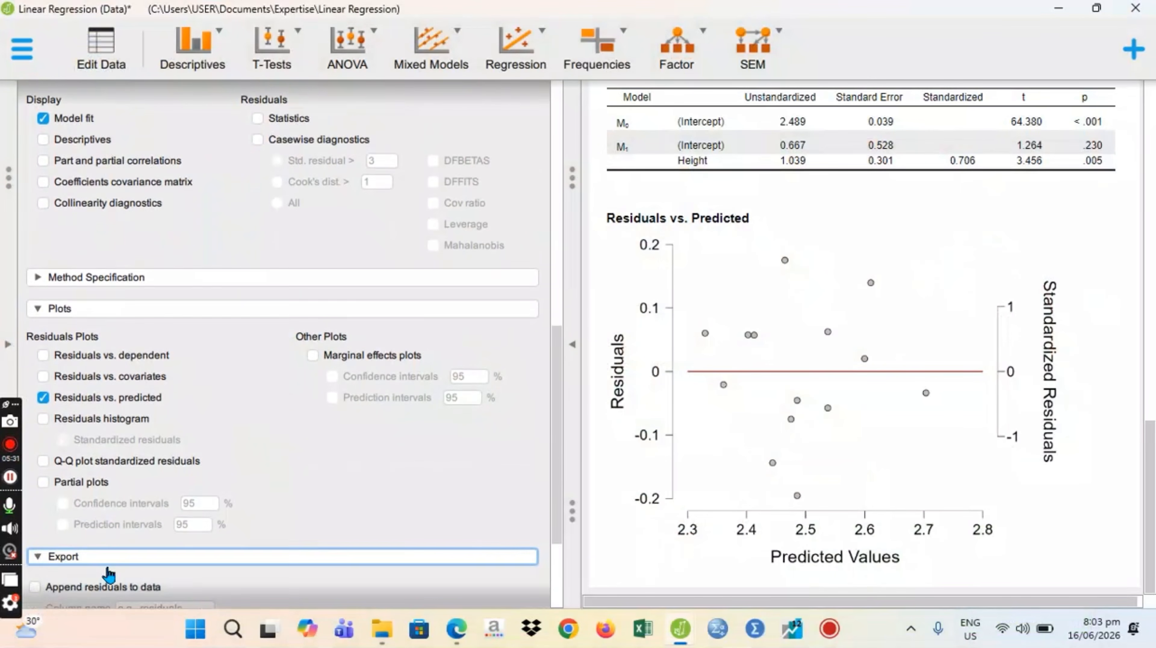
left_click(35, 484)
scroll(100, 524, "down", 2)
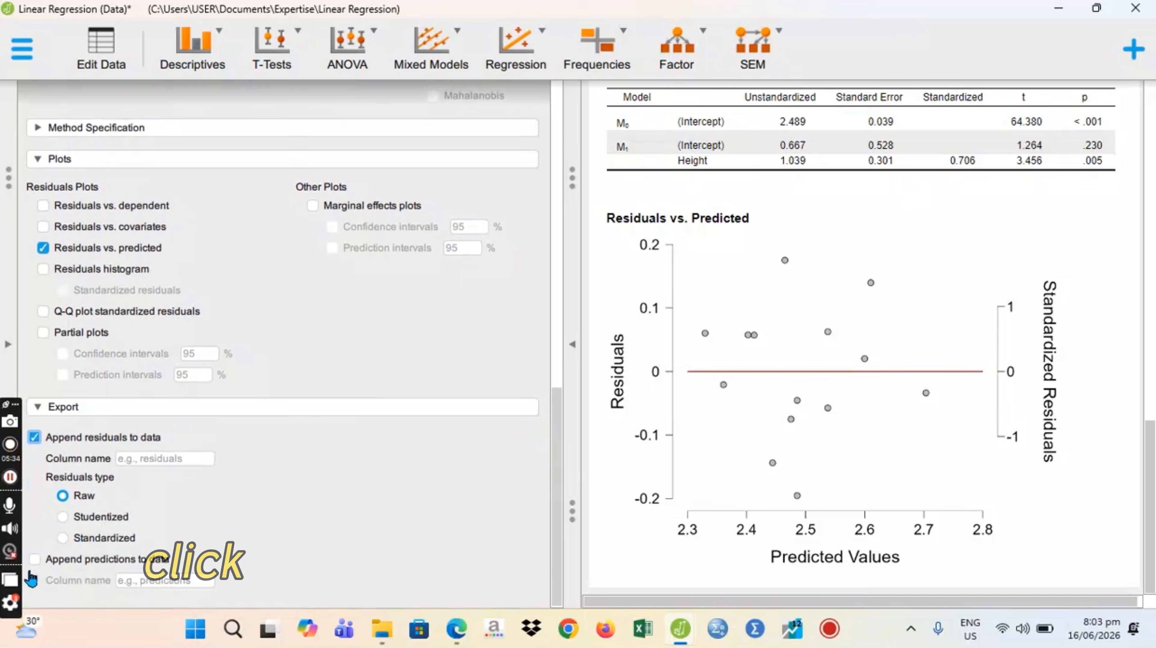
left_click(34, 559)
Name the exported columns residuals and predictions, with Standardized as the residuals type, and check them in the data table.
left_click(166, 460)
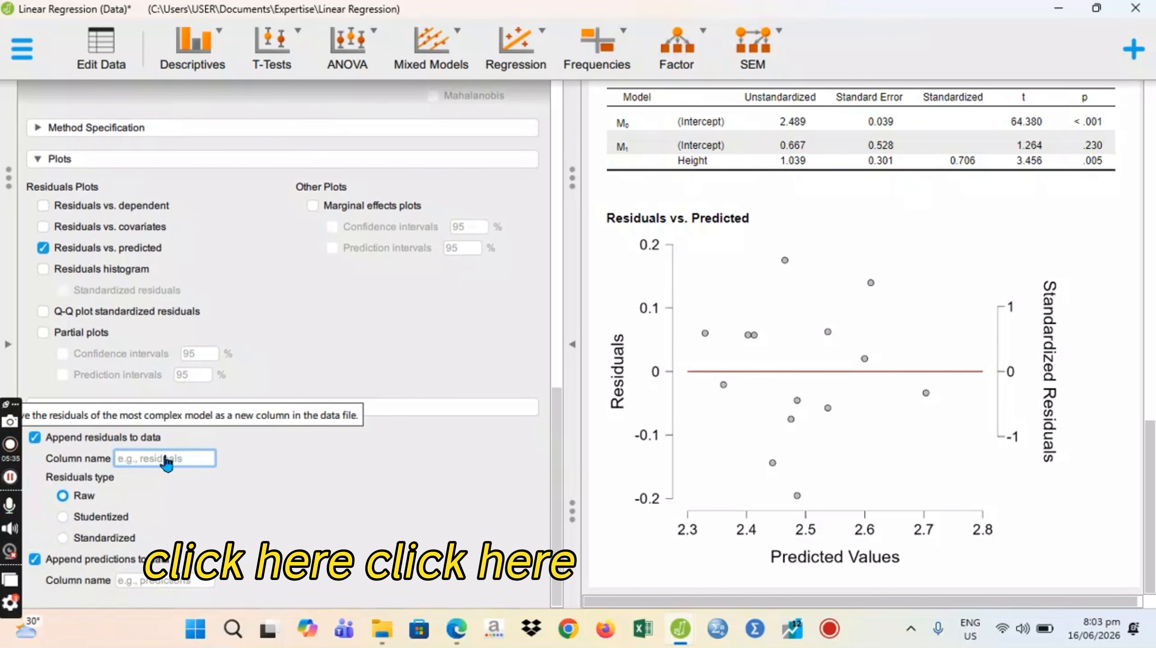
type("resi")
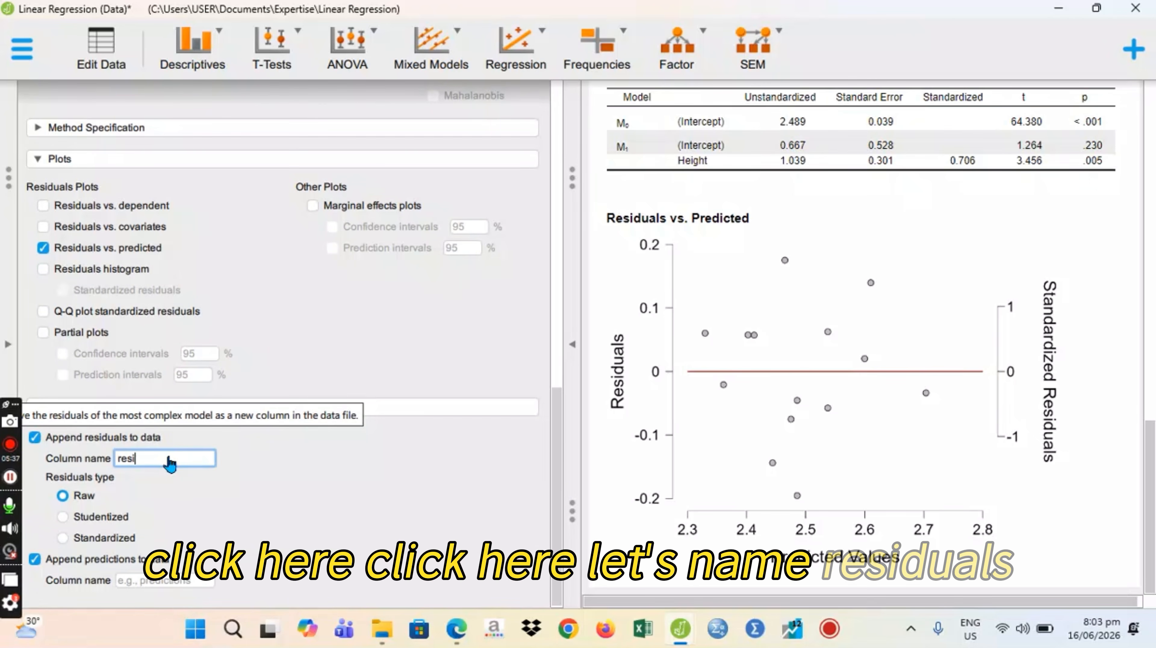
type("duaks")
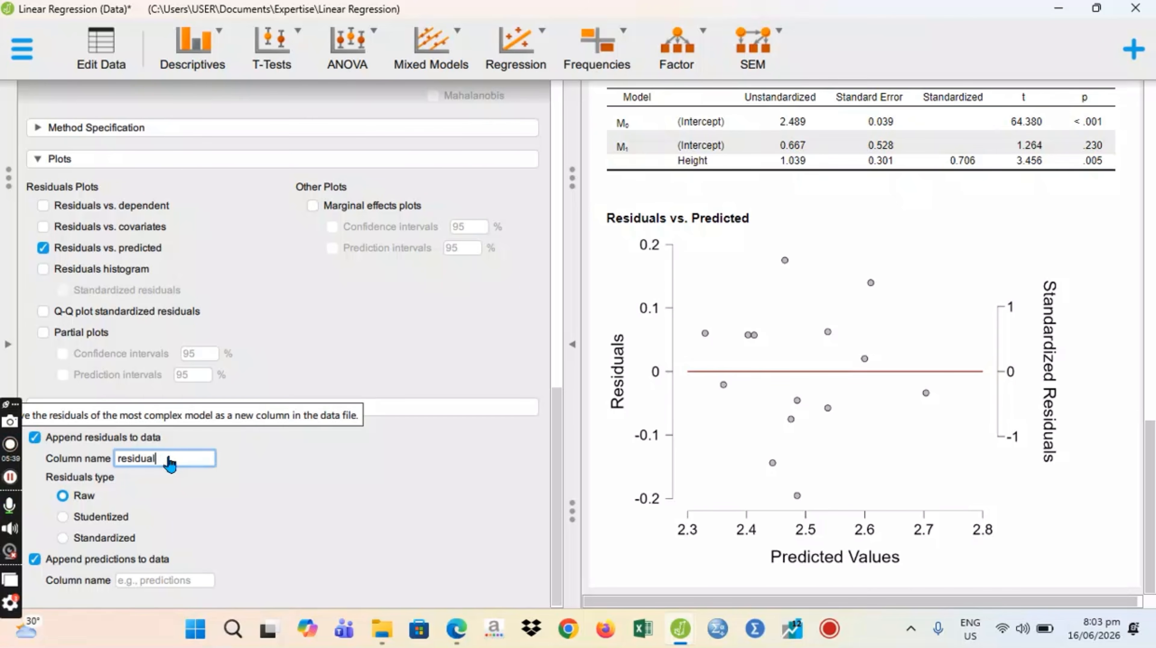
type("s")
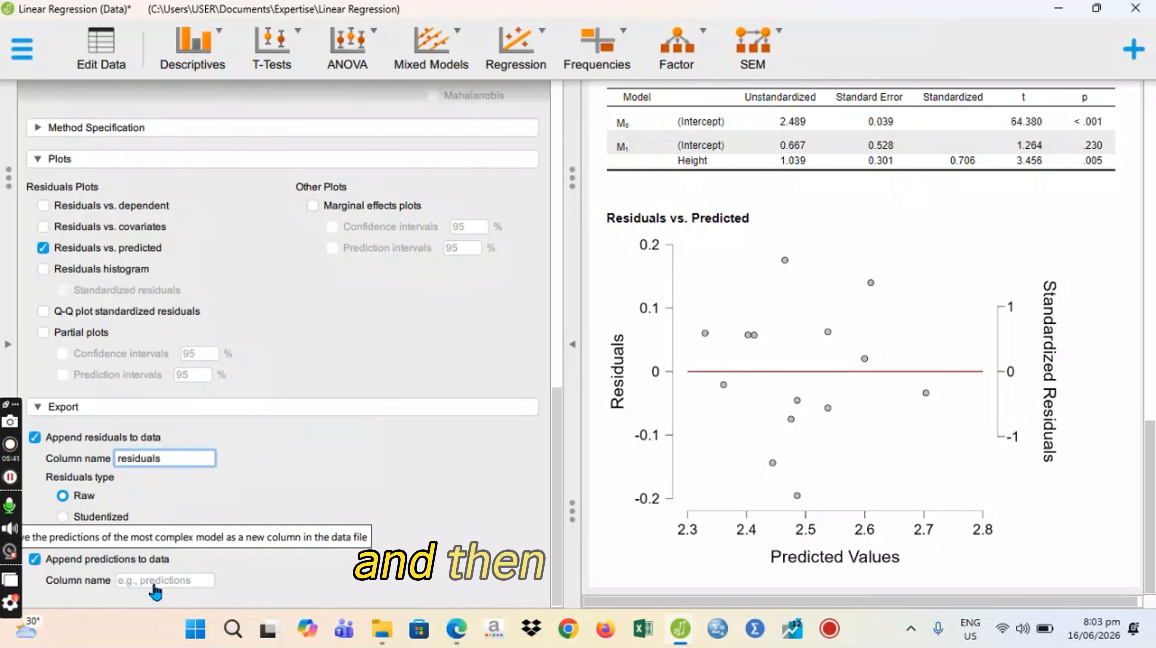
left_click(166, 582)
type("predictions")
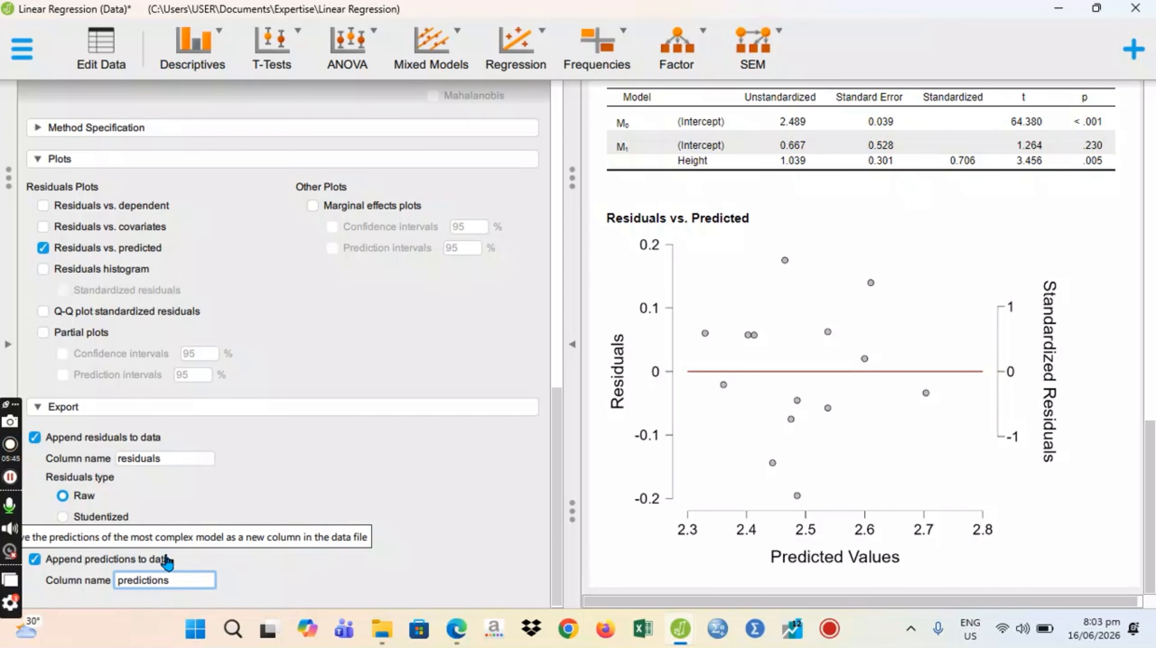
left_click(78, 542)
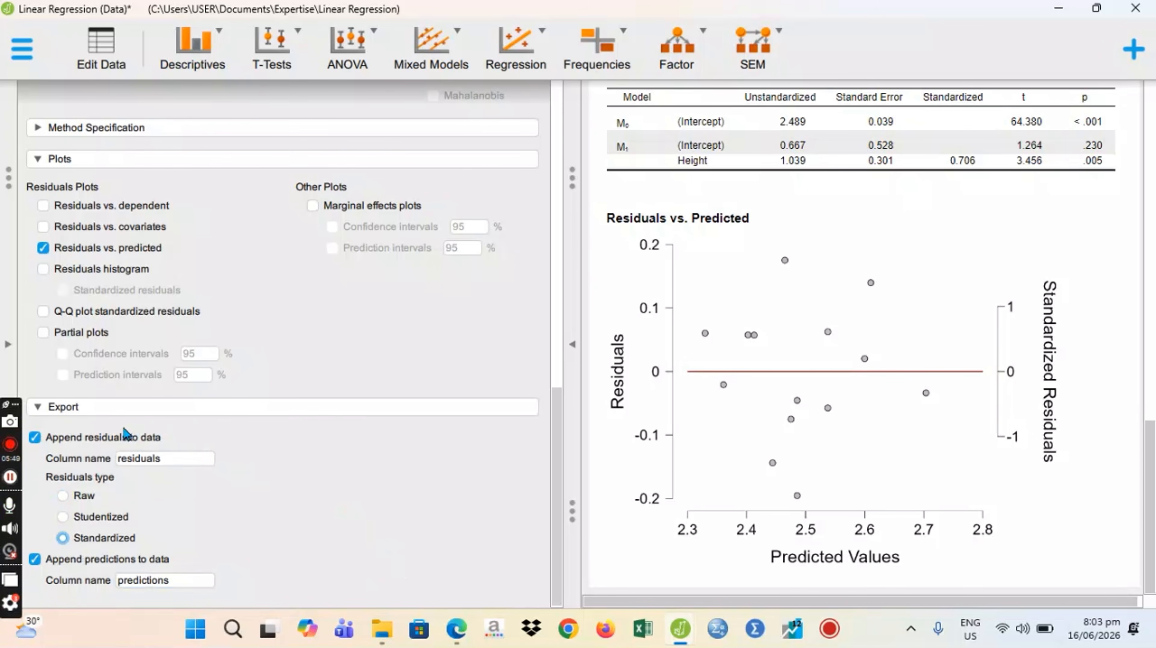
left_click(111, 54)
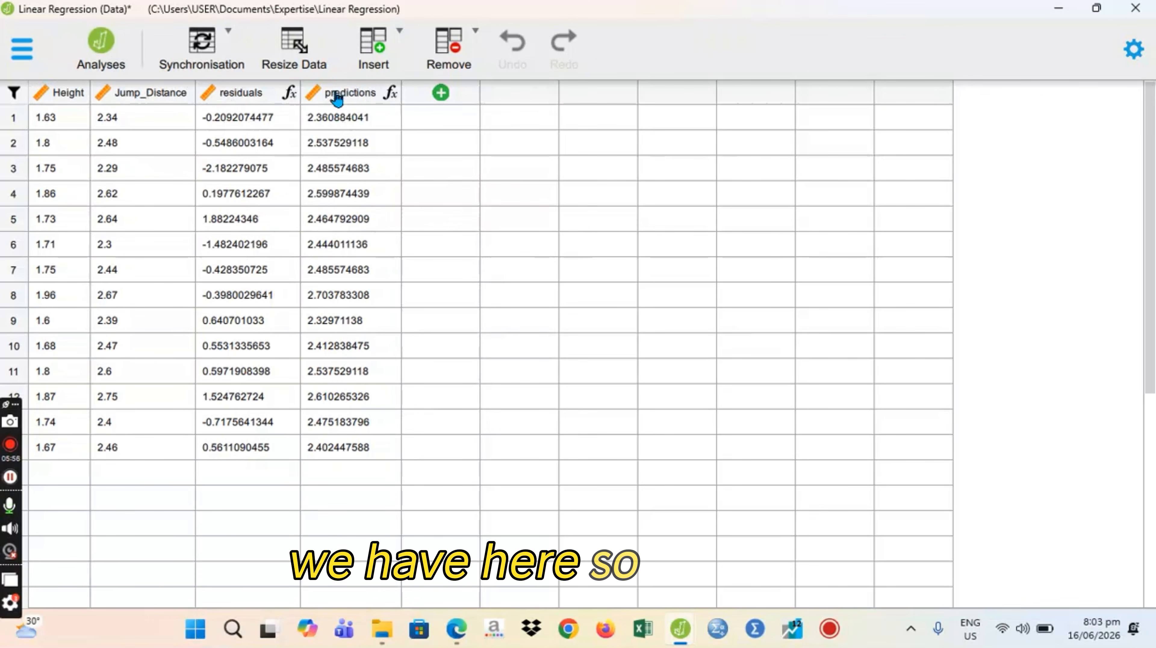
left_click(108, 55)
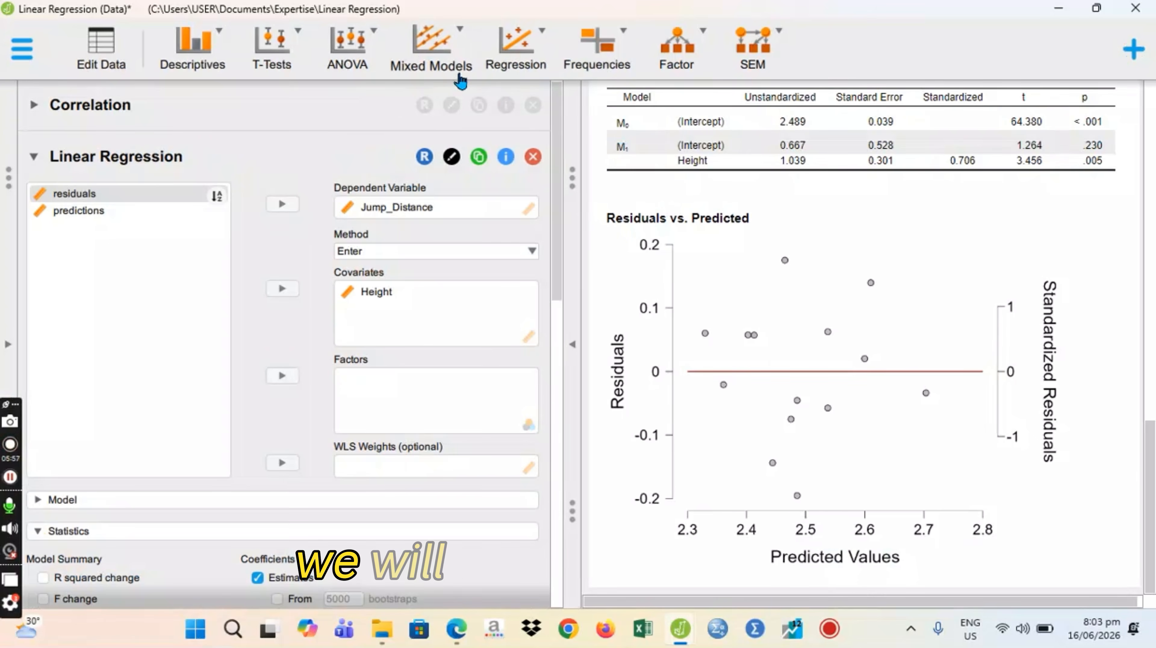
Create a classical Correlation analysis with residuals and predictions as the variables.
left_click(510, 67)
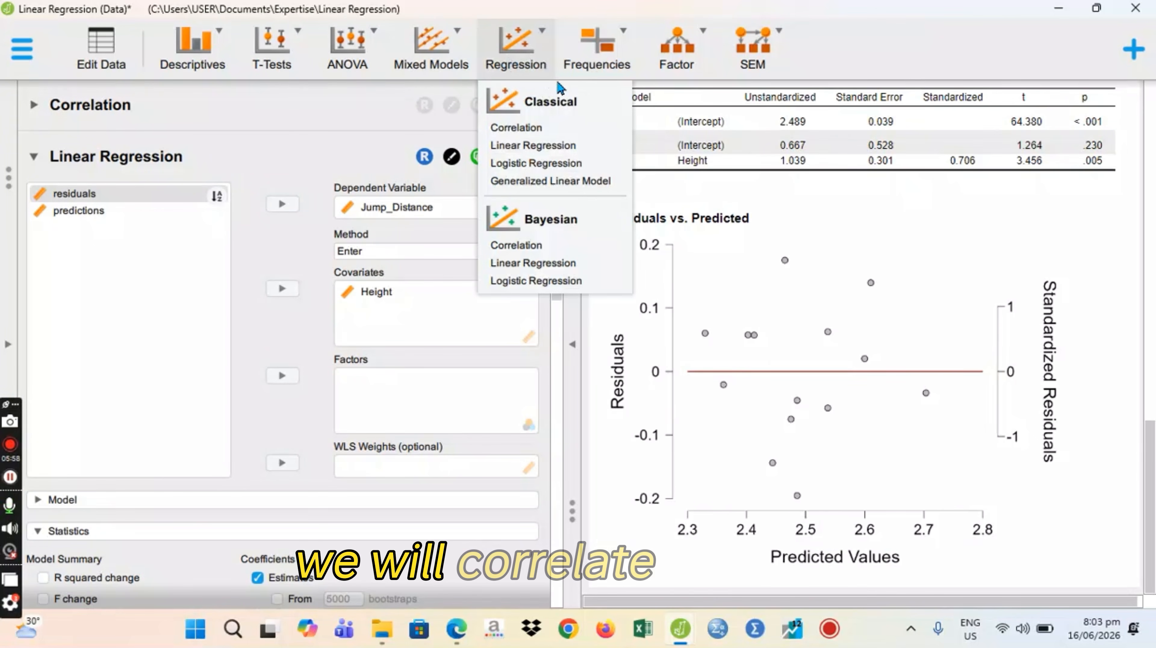
left_click(234, 236)
left_click(77, 210)
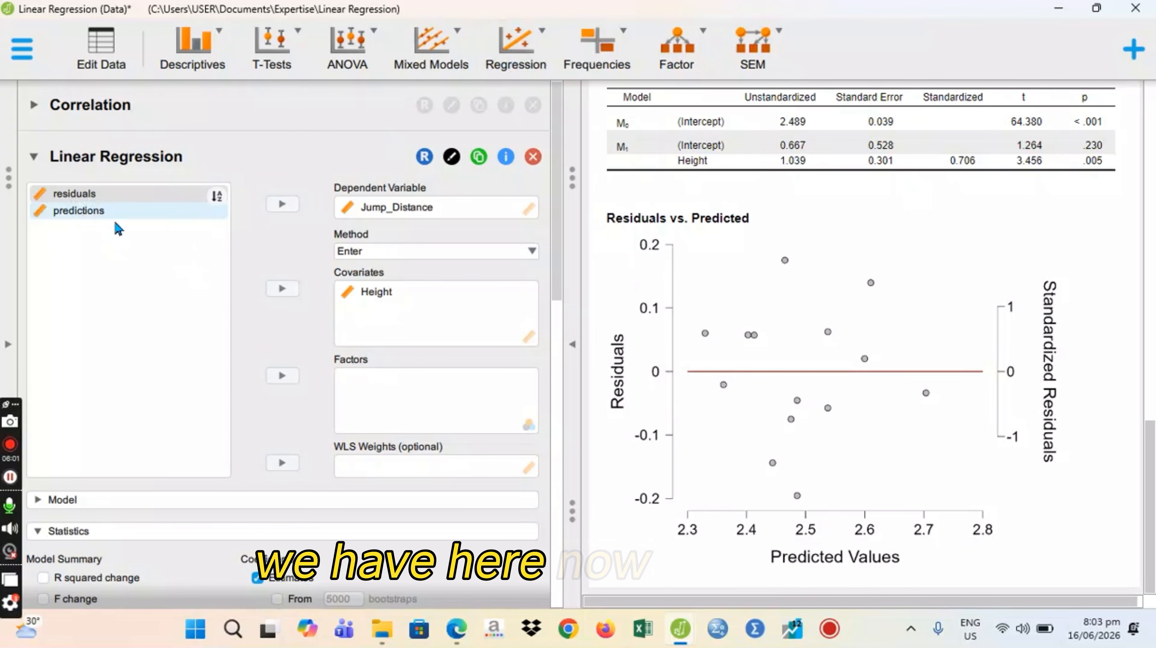
left_click(514, 68)
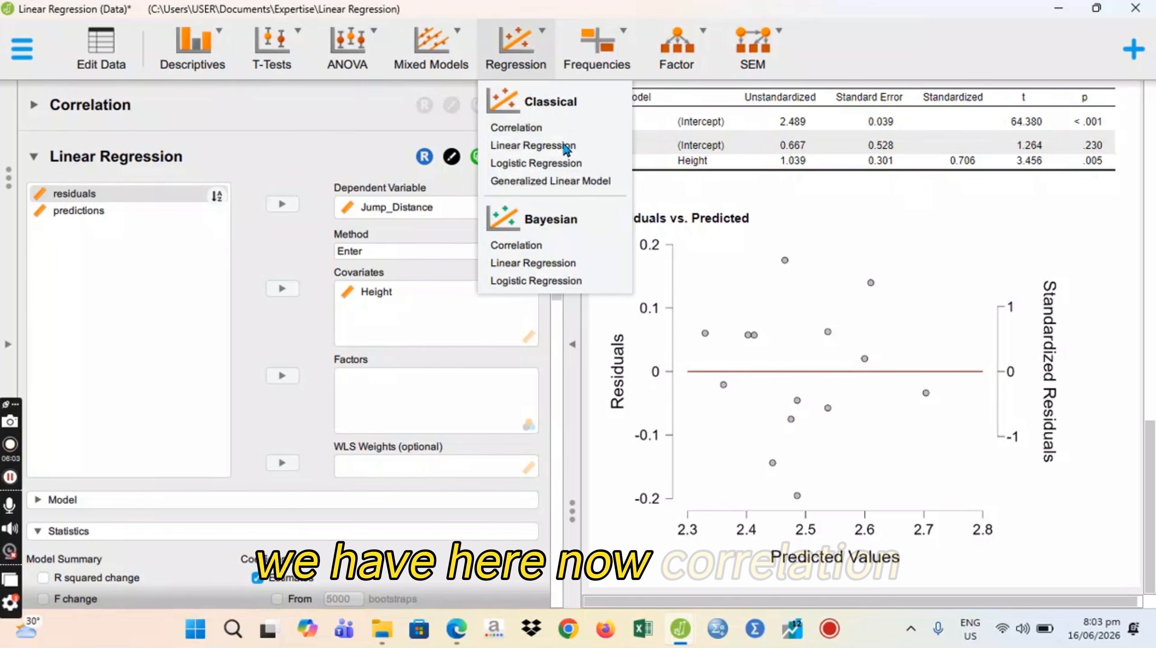
left_click(522, 129)
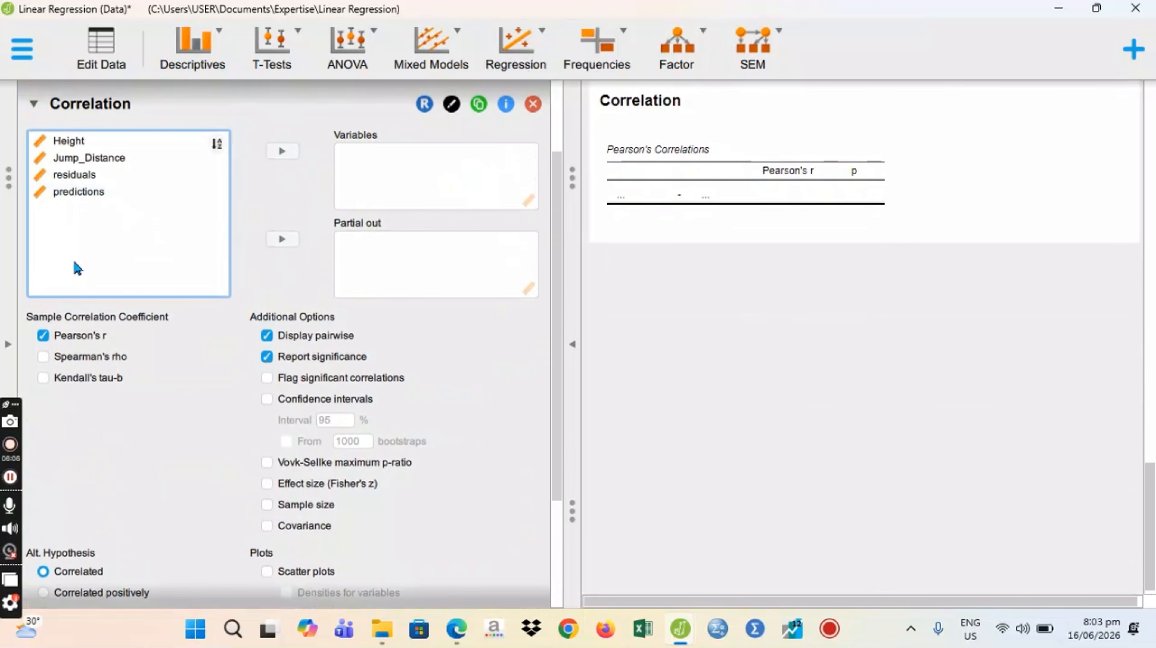
left_click(68, 176)
left_click(82, 193, "shift")
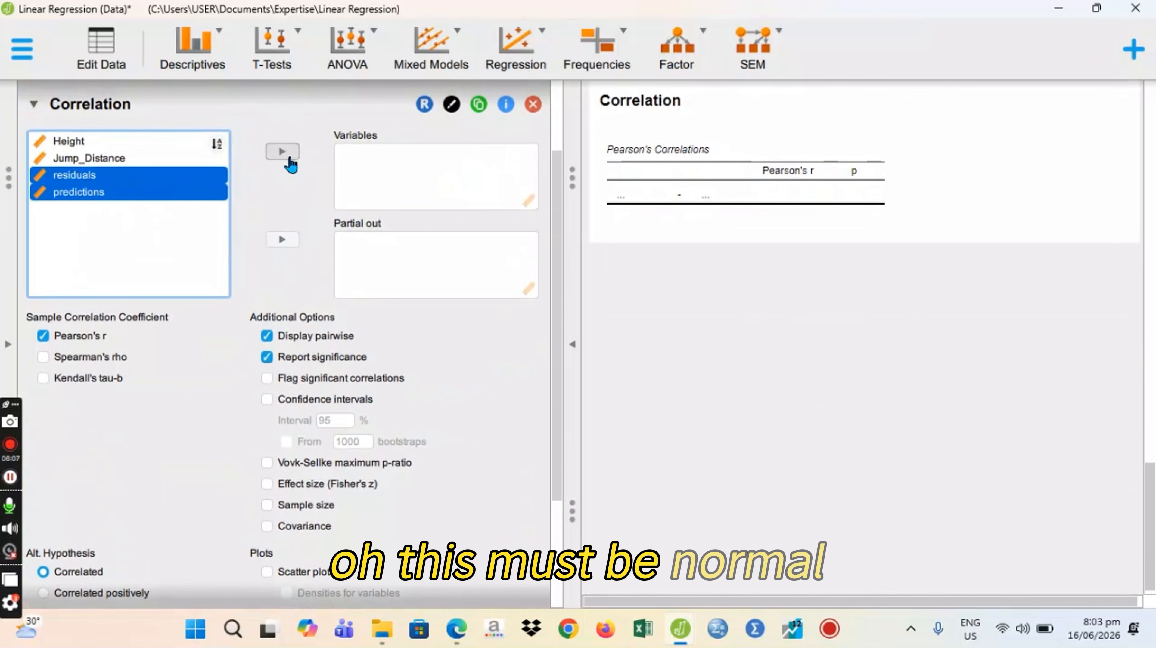
left_click(282, 151)
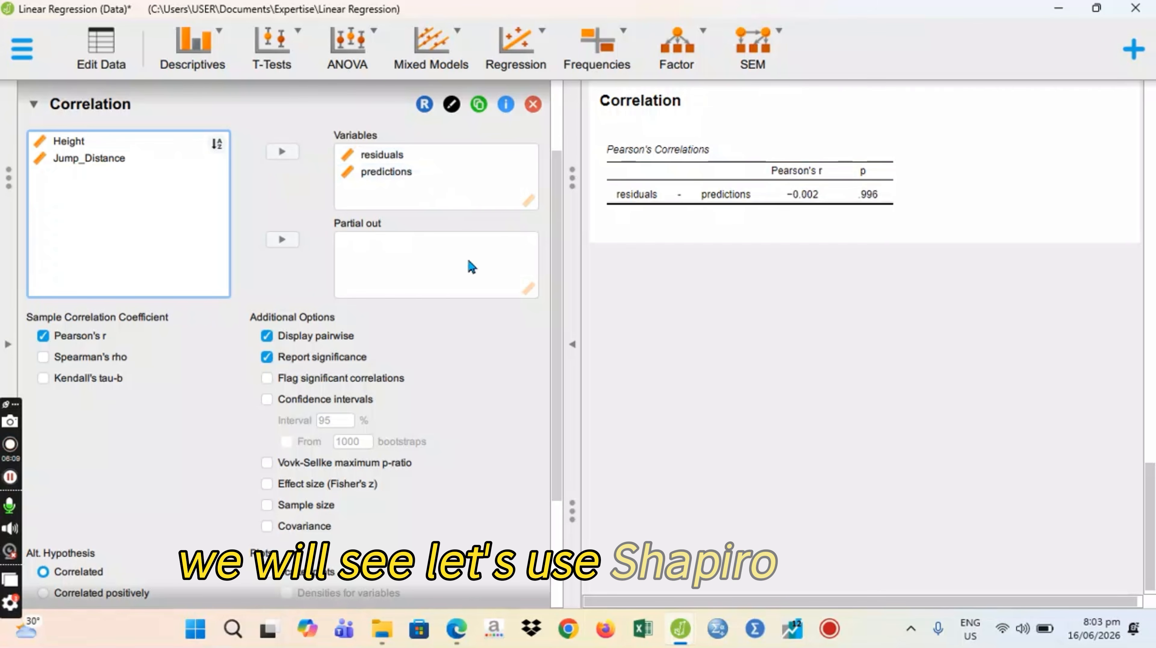
Add the pairwise Shapiro normality check to the correlation and compare it with the Shapiro-Wilk rule in the assumptions PDF.
scroll(382, 360, "down", 1)
scroll(381, 360, "down", 2)
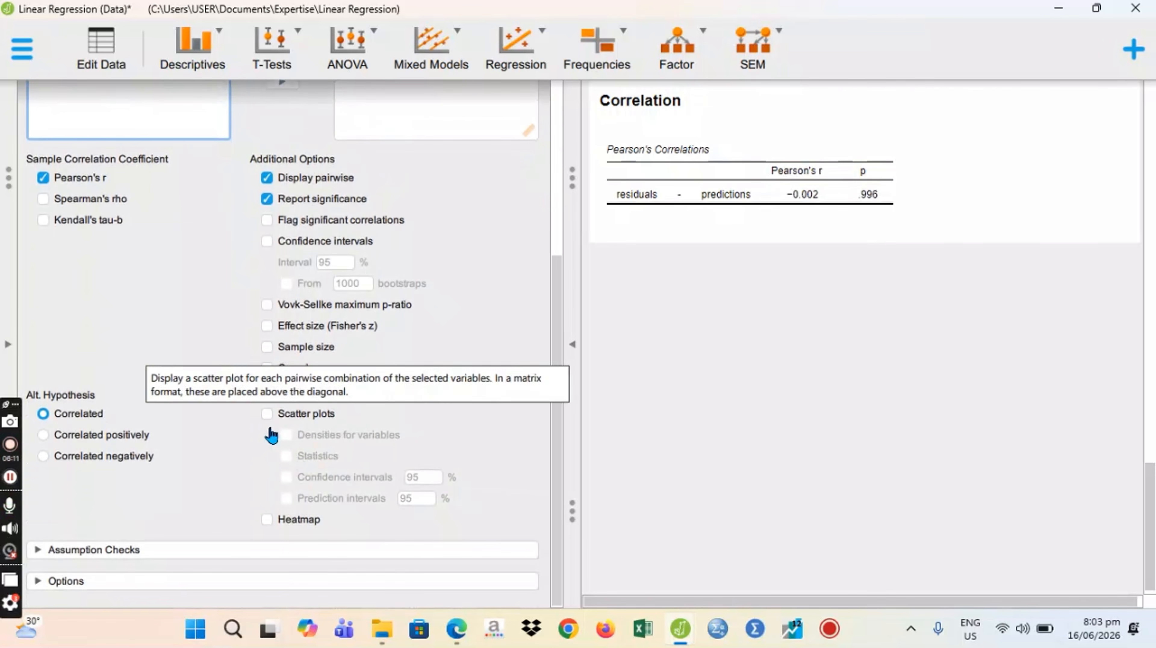
left_click(168, 550)
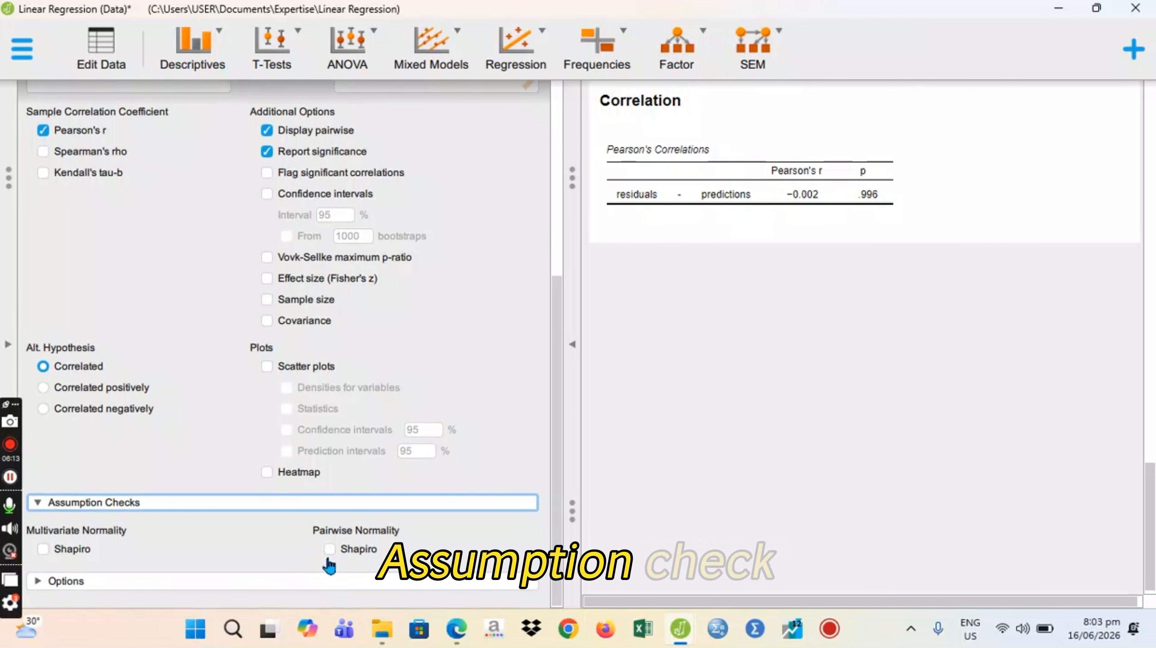
left_click(331, 550)
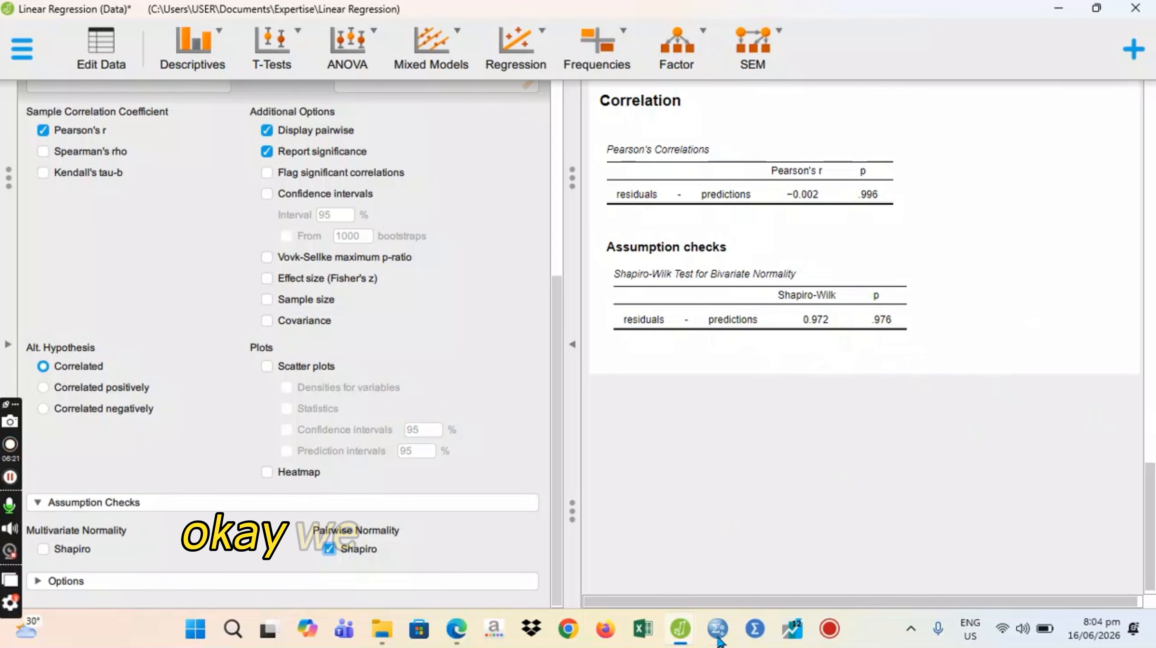
left_click(456, 629)
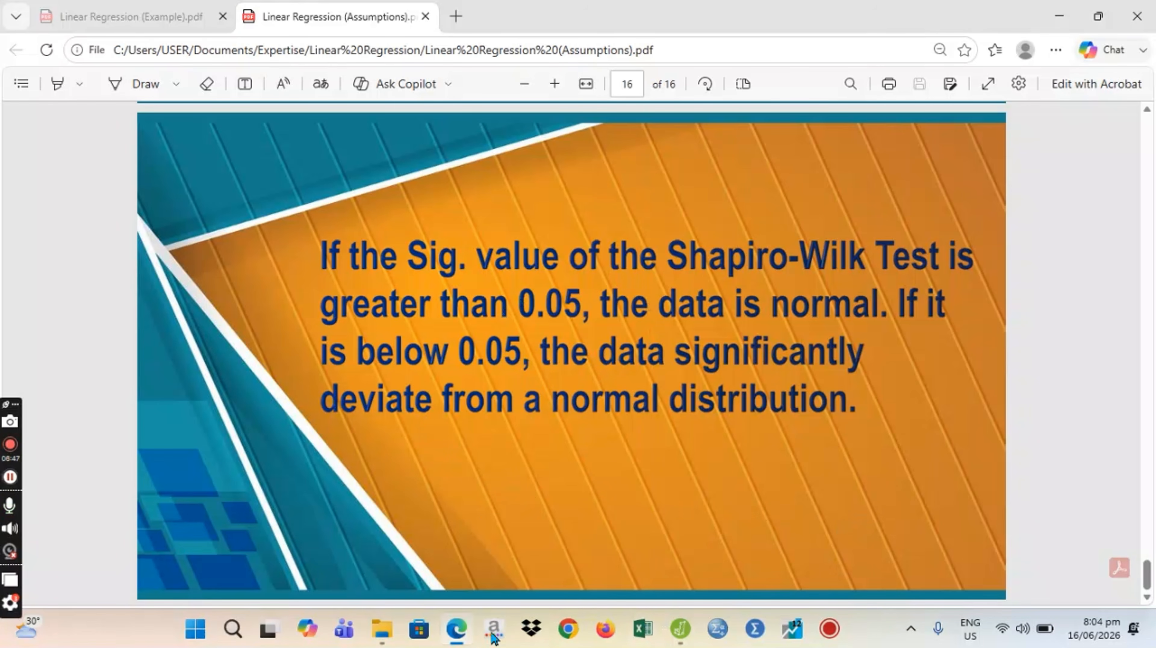
Compare R and R² in JASP's Jump_Distance Model Summary with the overall line under Table 5 in the example PDF.
left_click(122, 23)
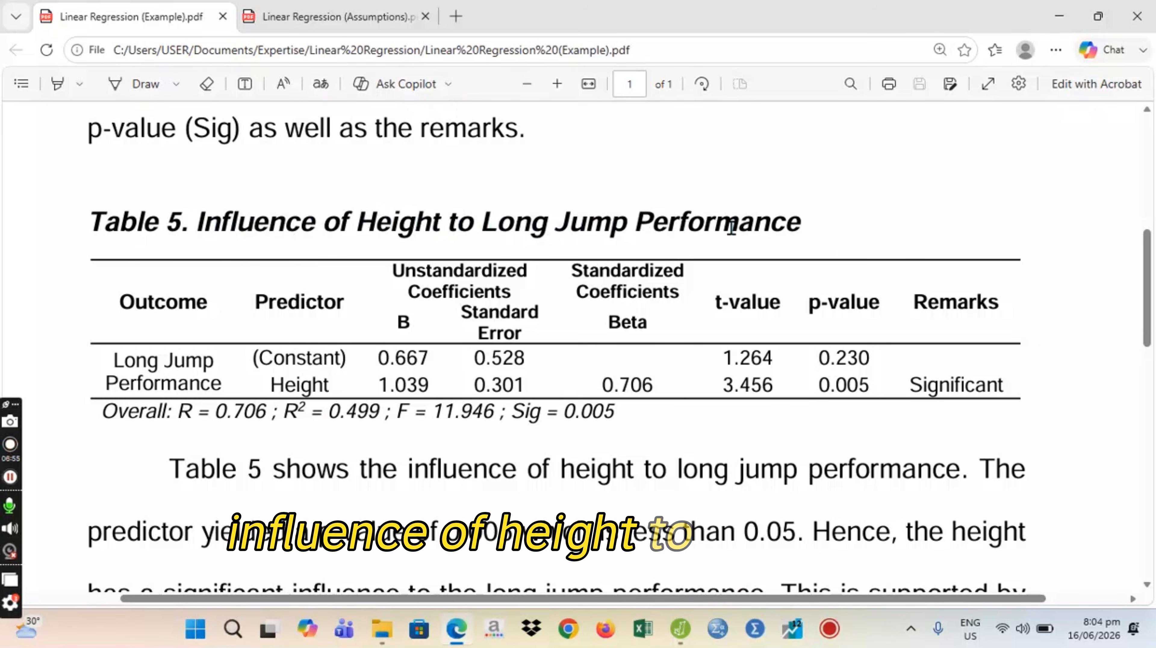
left_click(680, 629)
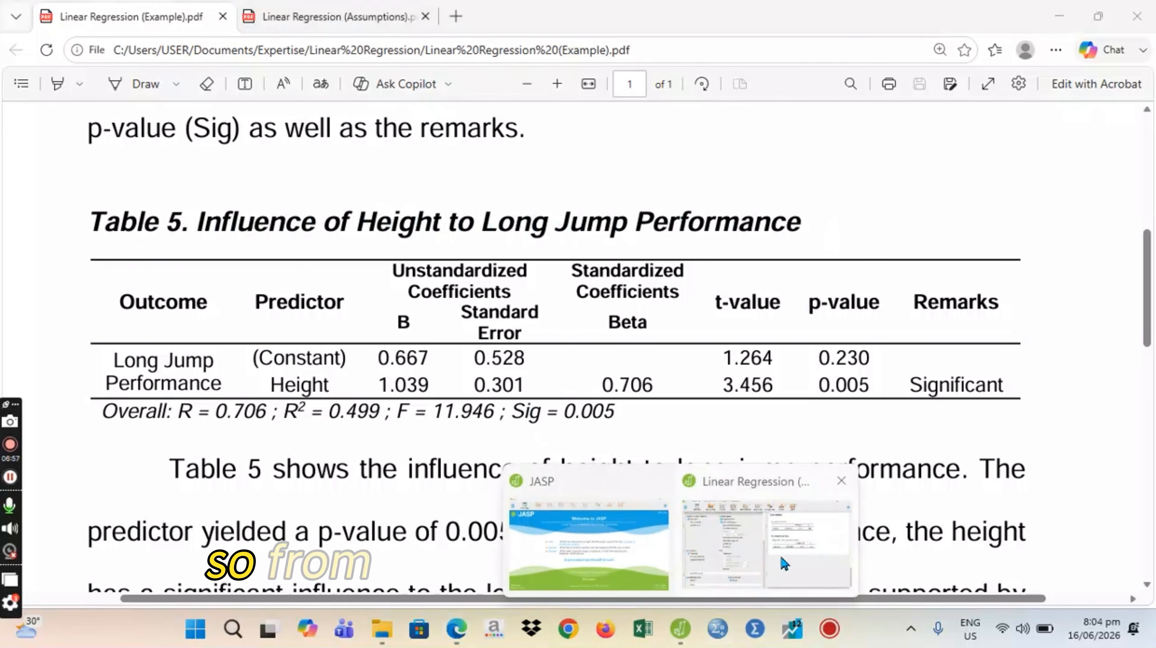
left_click(674, 472)
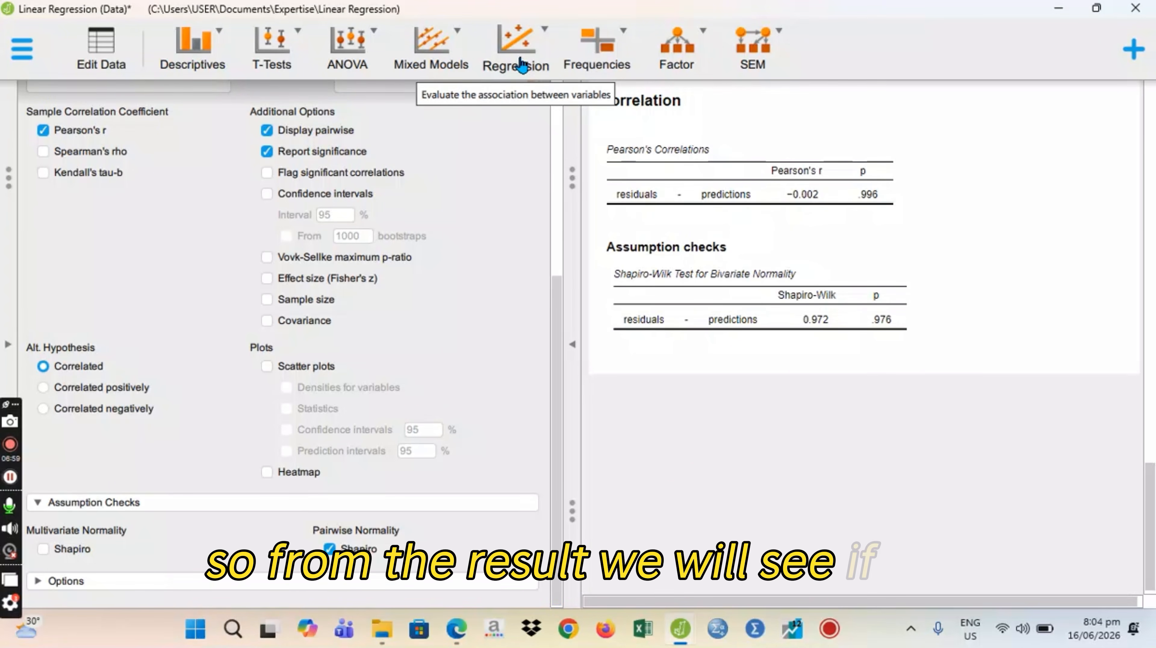
scroll(814, 296, "up", 10)
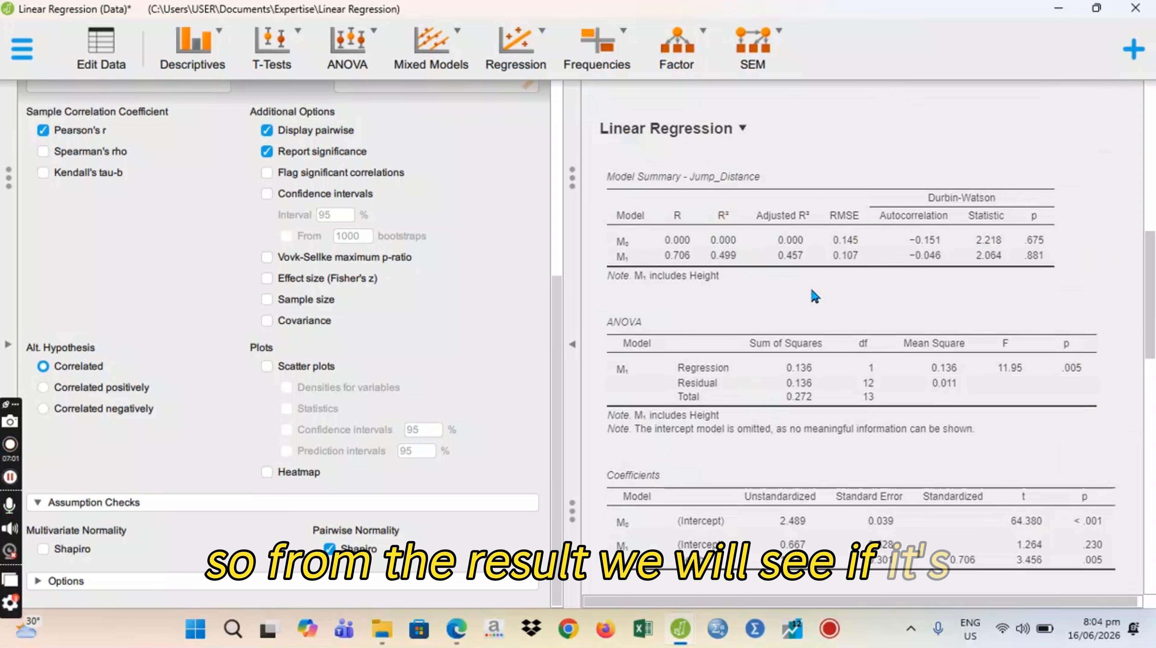
scroll(814, 296, "up", 3)
scroll(811, 294, "down", 2)
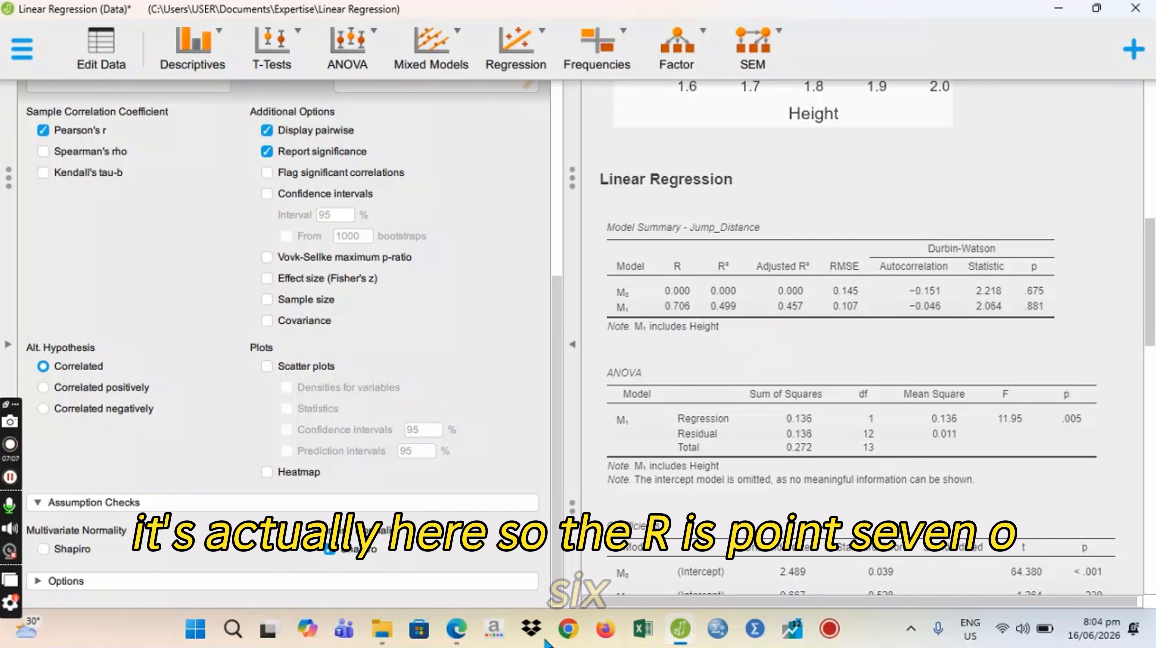
left_click(459, 632)
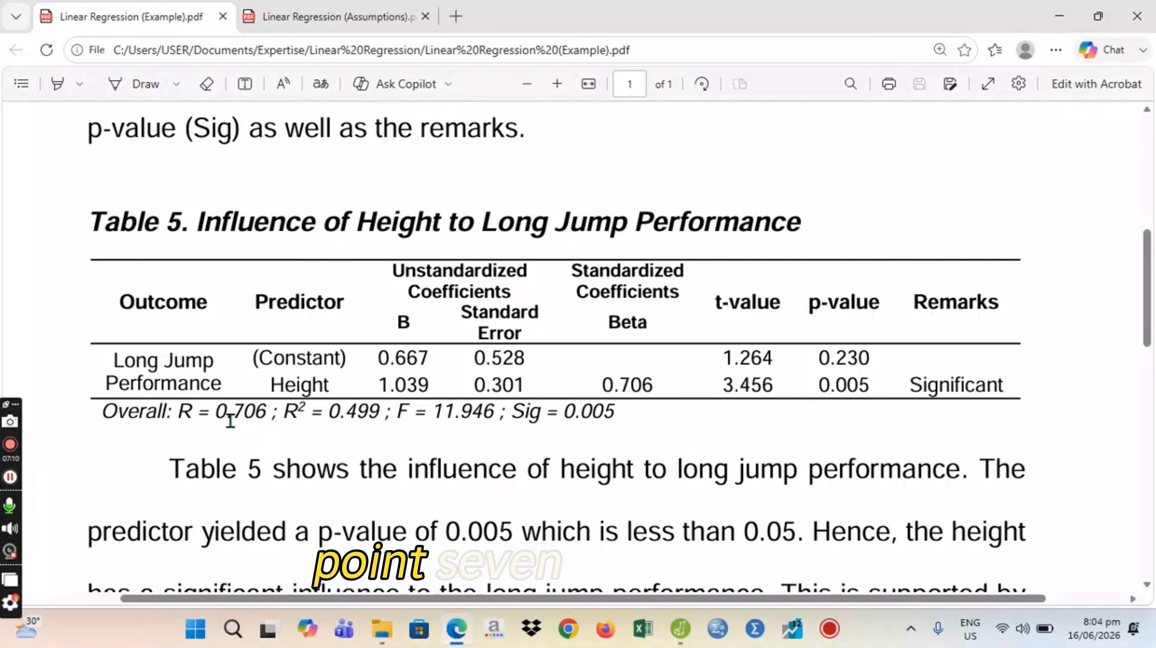
left_click(681, 632)
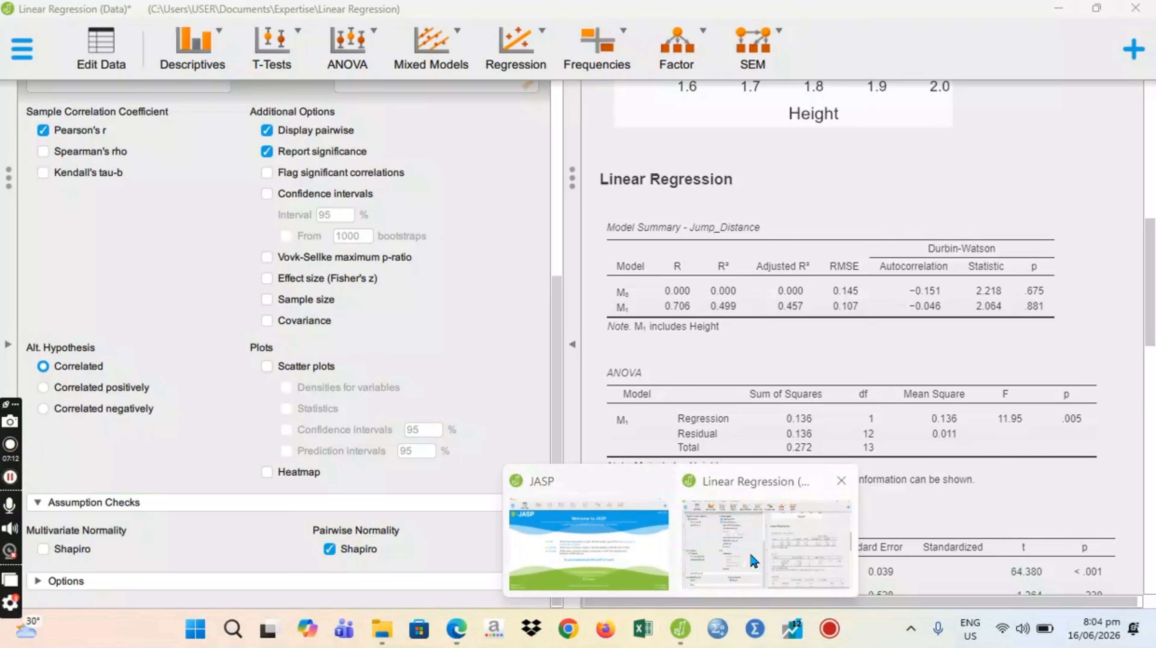
left_click(749, 551)
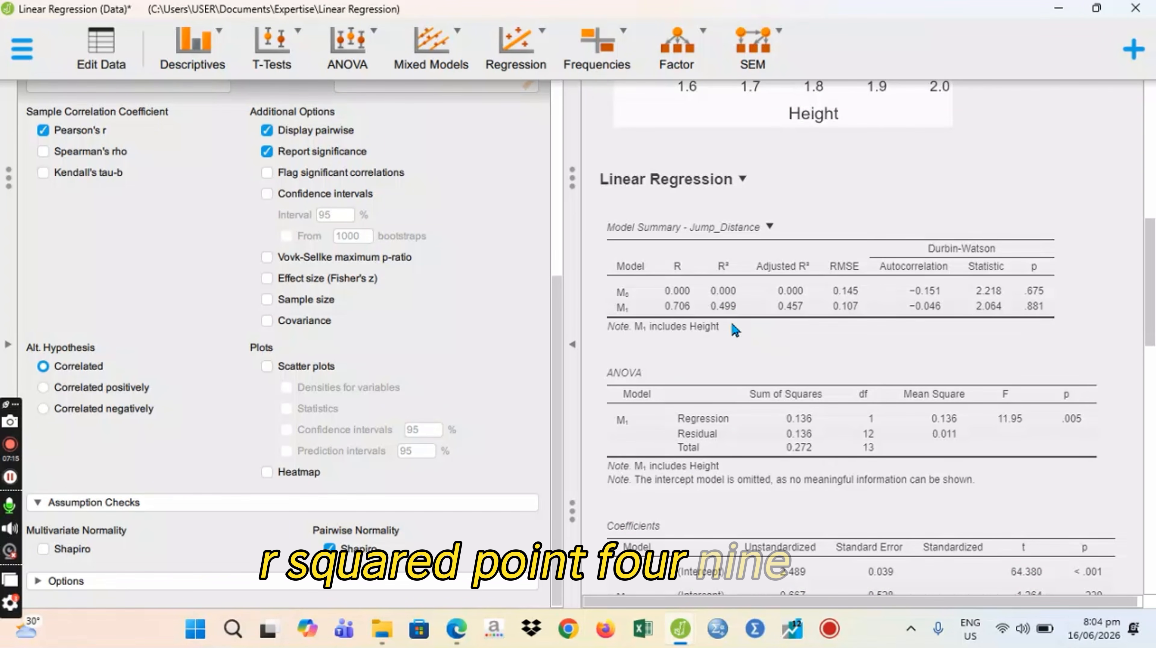
left_click(457, 636)
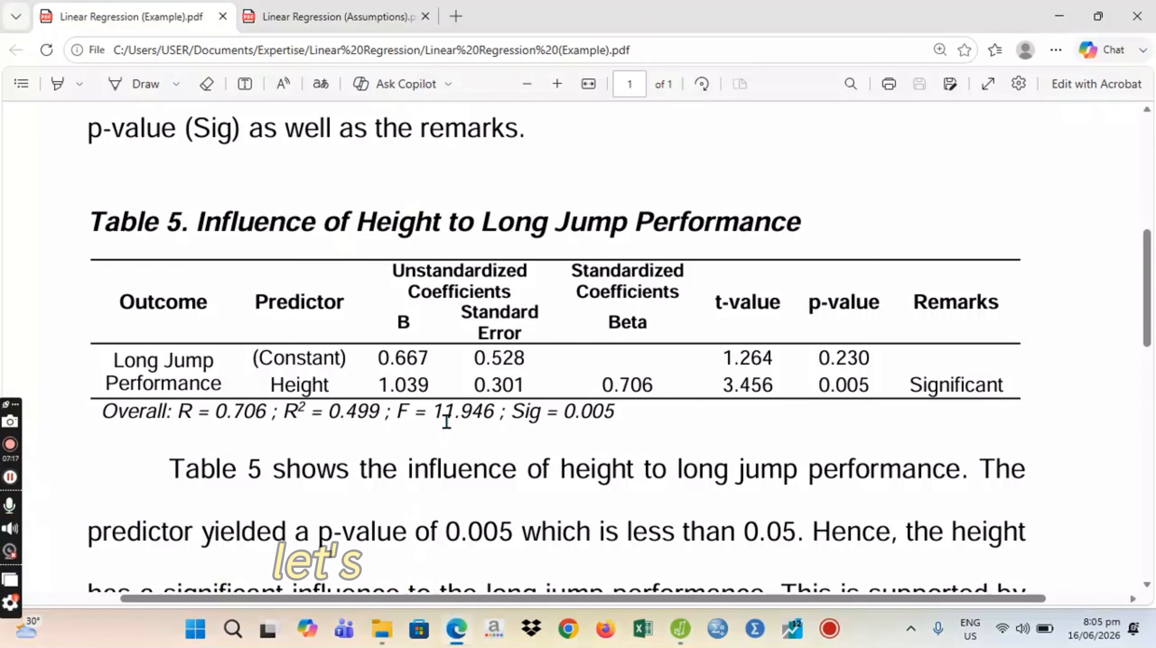
Review the paragraph introducing Table 5's statistics and return to the p-value of the Height predictor.
scroll(395, 411, "up", 4)
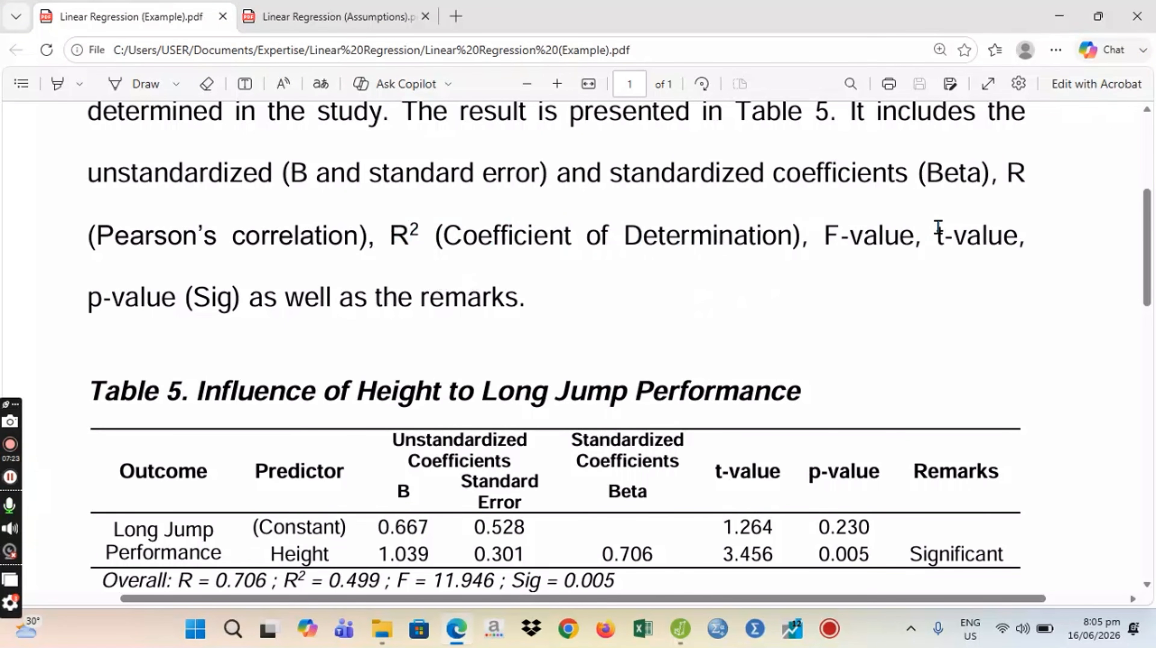
scroll(370, 314, "up", 2)
scroll(497, 353, "down", 6)
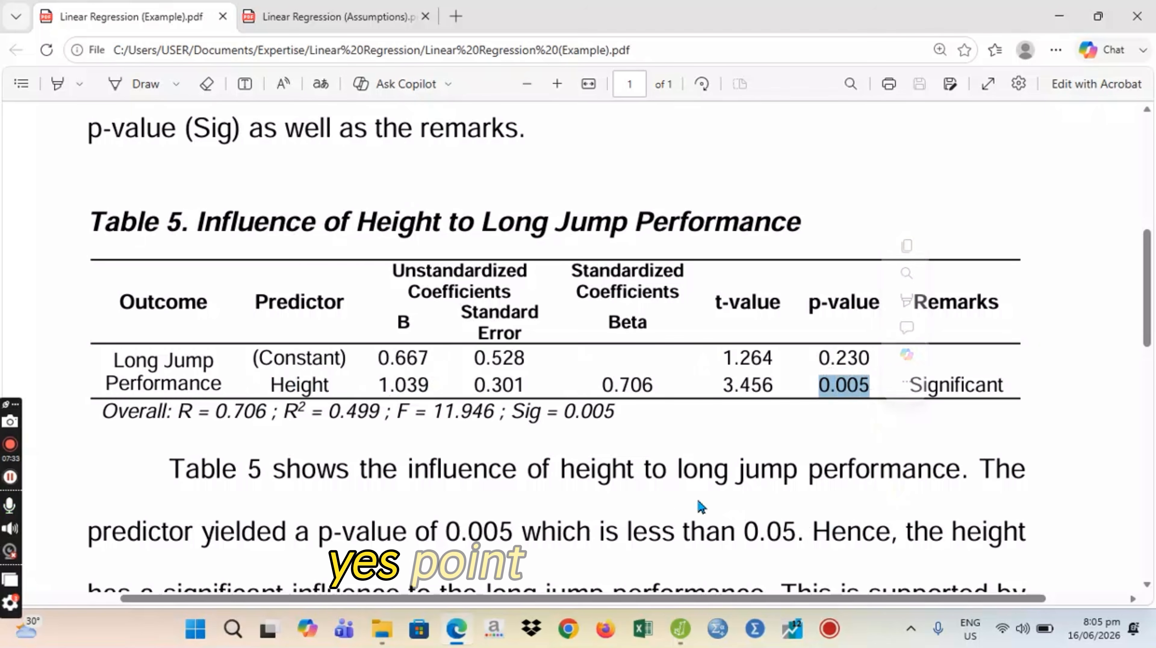
Check the F and p values of JASP's ANOVA table against the F and Sig values under Table 5, marking both in the PDF.
left_click(681, 629)
left_click(767, 536)
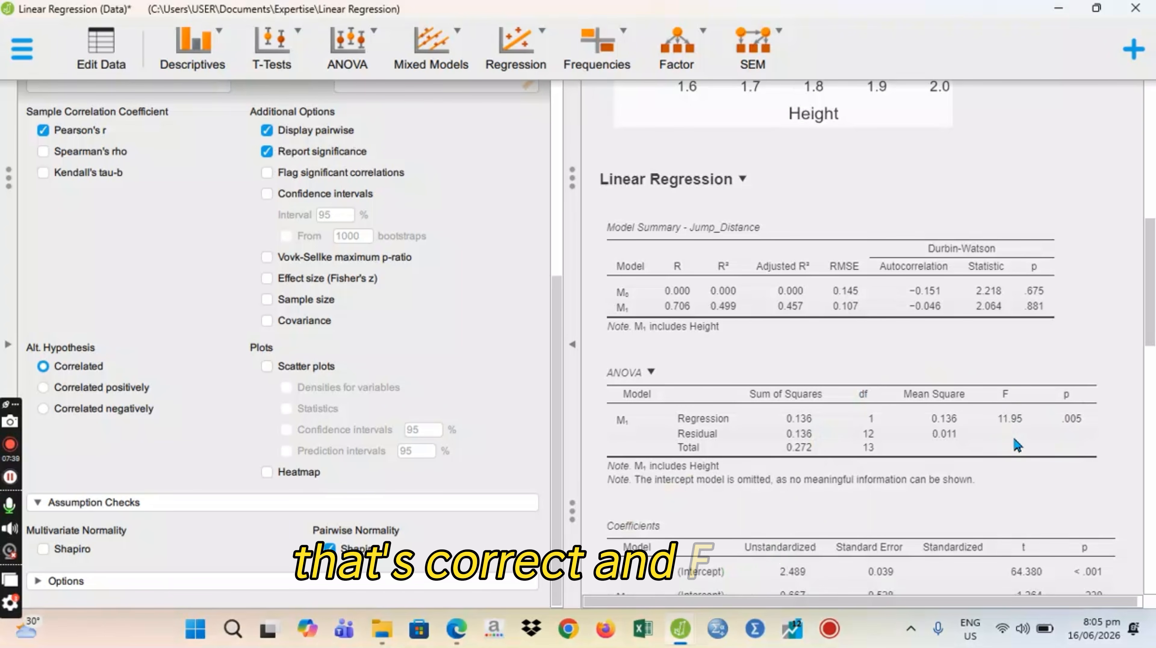
left_click(447, 630)
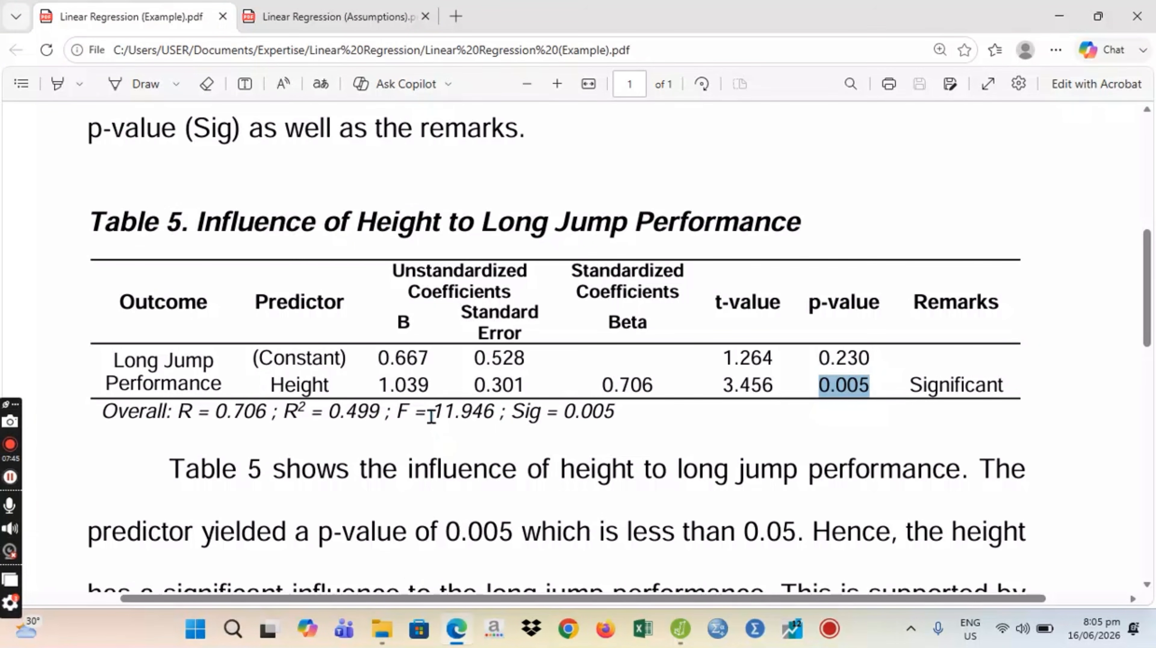
right_click(499, 412)
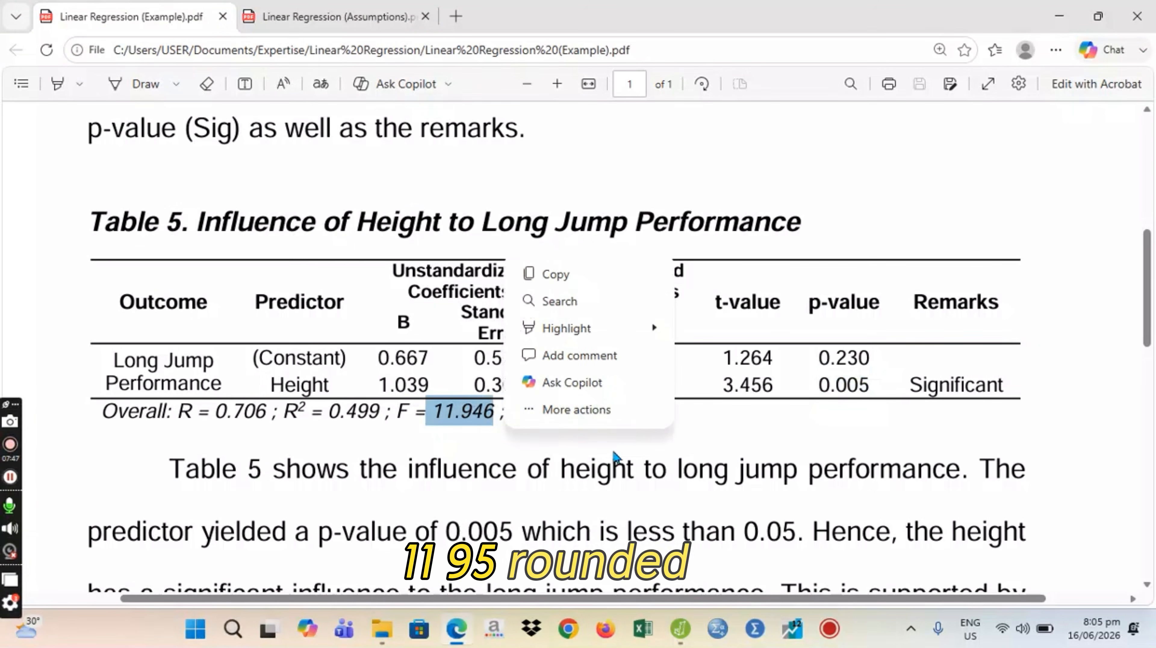
left_click(586, 412)
left_click_drag(565, 412, 618, 412)
right_click(618, 412)
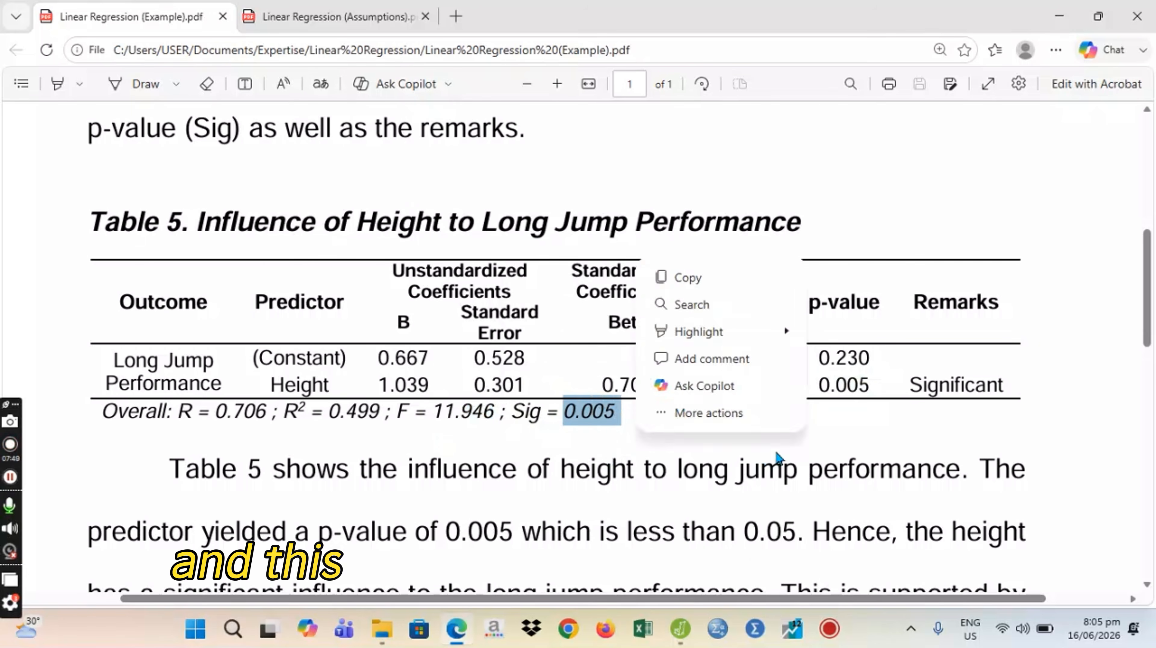
left_click(784, 436)
Mark Height's p-value in Table 5 and compare the constant and Height rows with JASP's Coefficients table.
left_click_drag(820, 382, 869, 384)
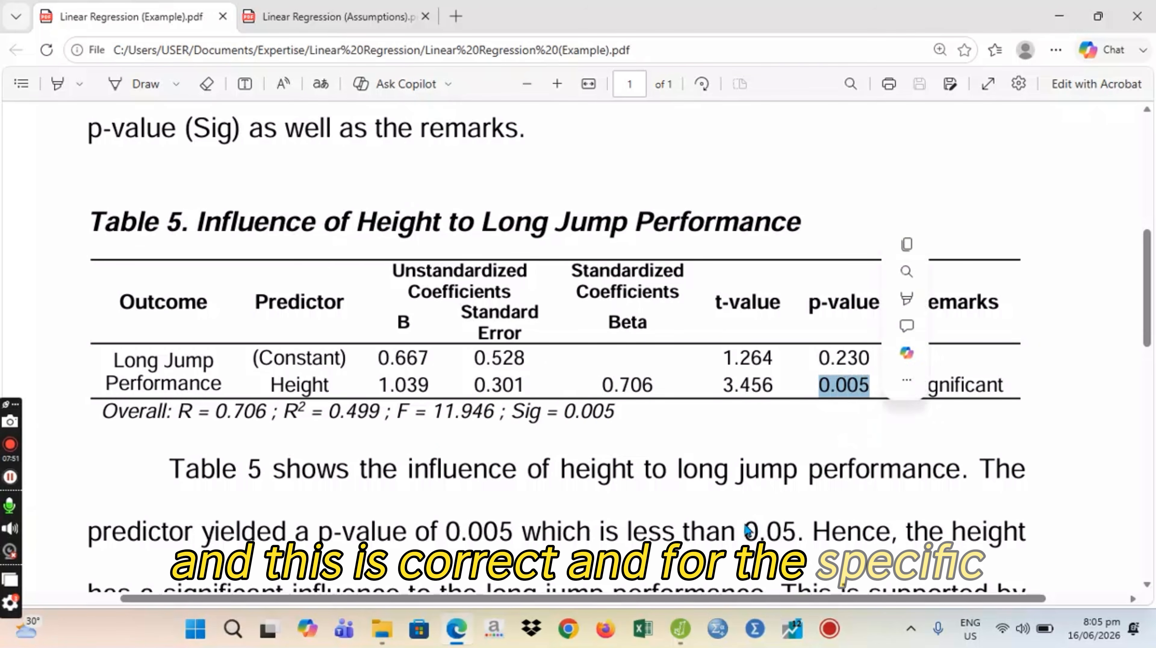
mouse_move(674, 640)
left_click(767, 545)
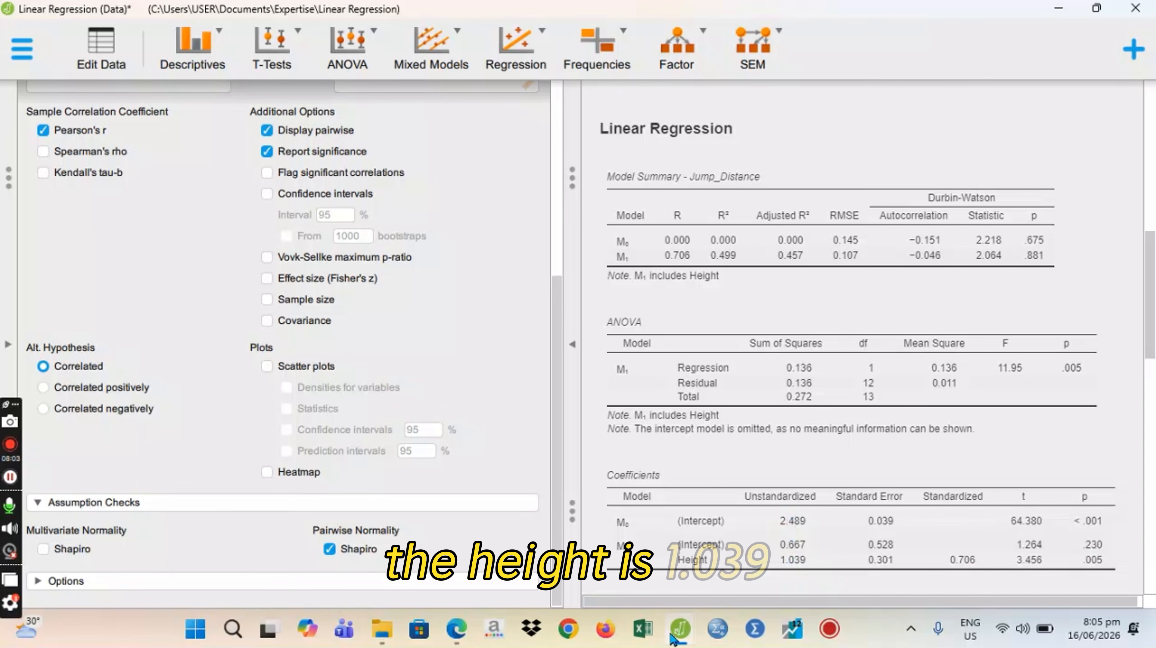
left_click(456, 629)
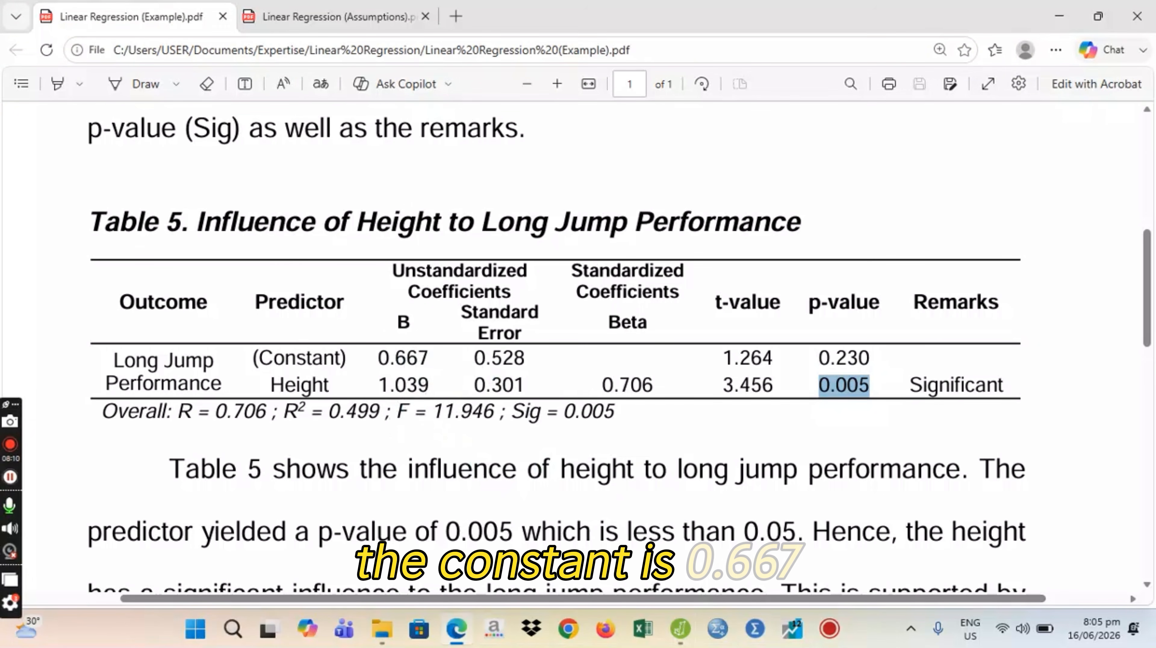
mouse_move(680, 629)
left_click(776, 563)
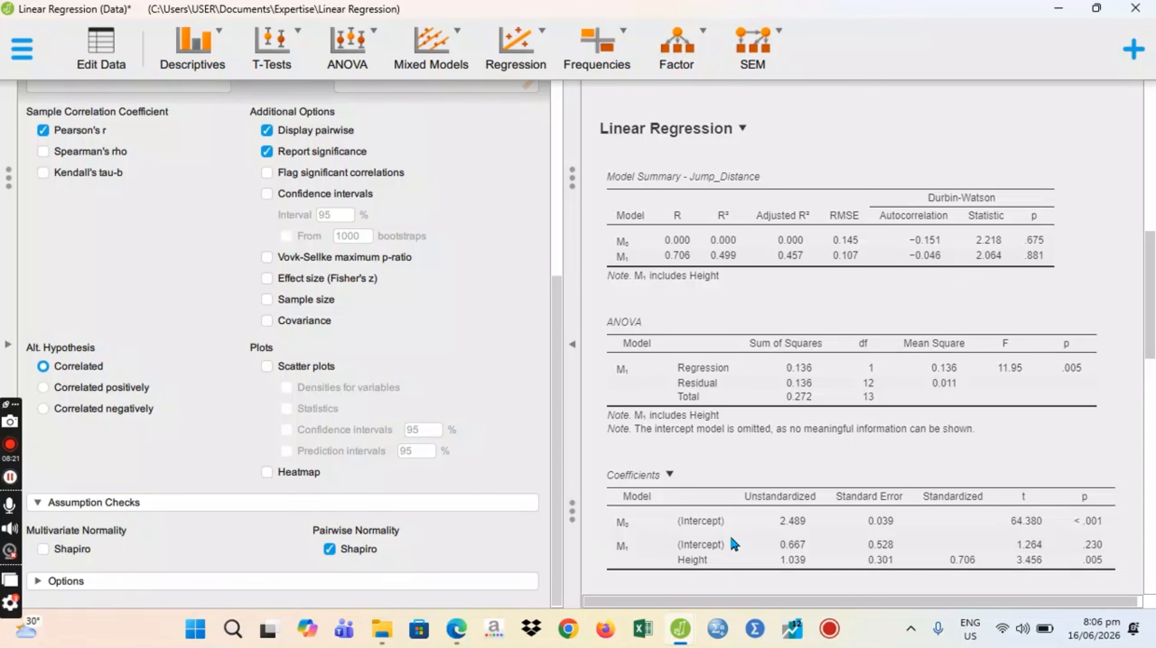
left_click(456, 631)
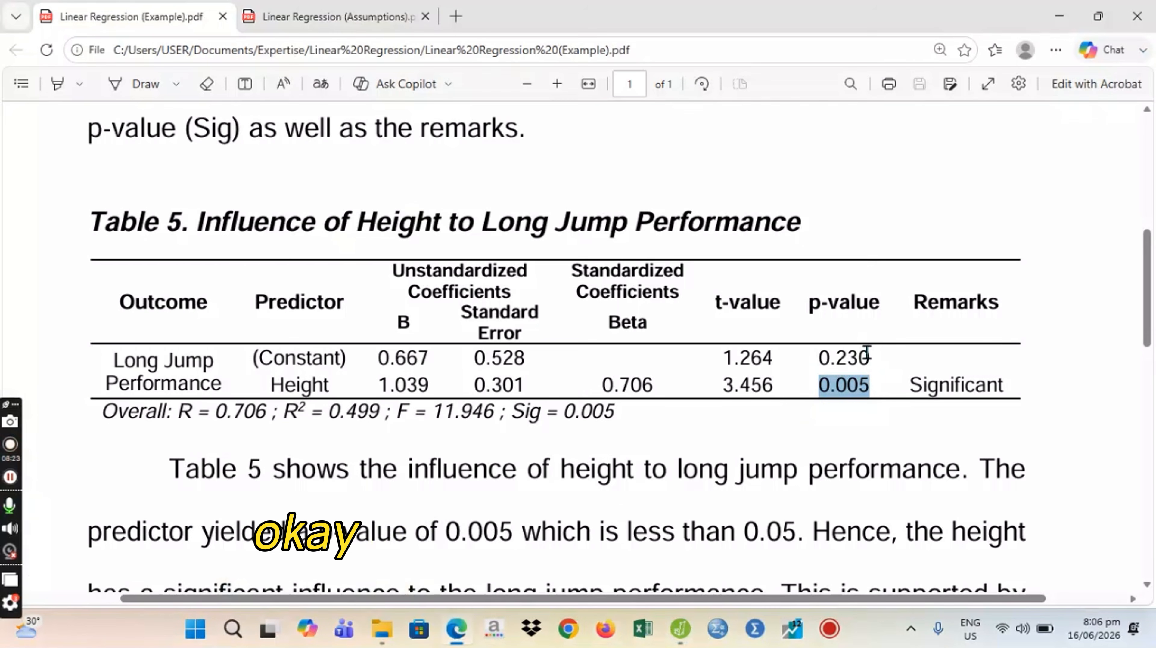